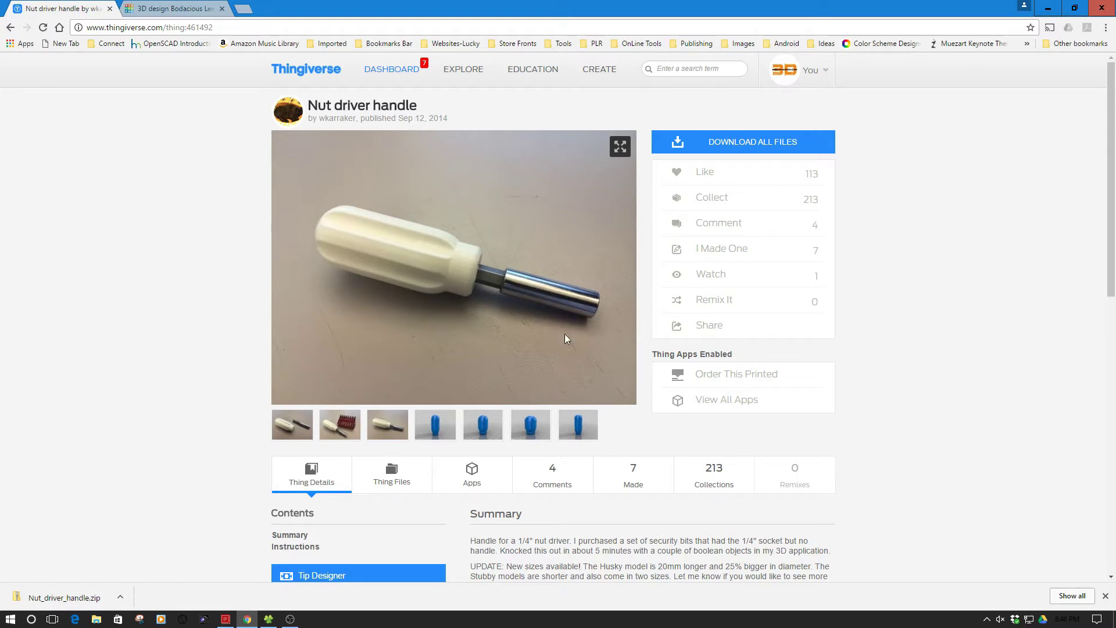
Step: View the last blue render of the Nut driver handle, then switch to the Tinkercad design tab
click(585, 428)
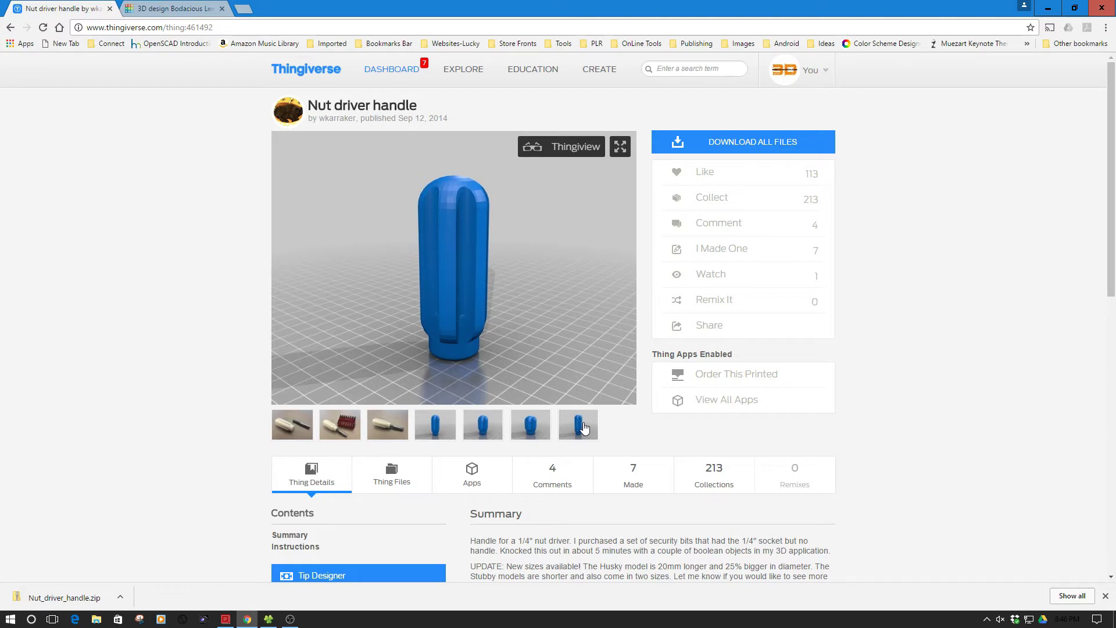
click(174, 10)
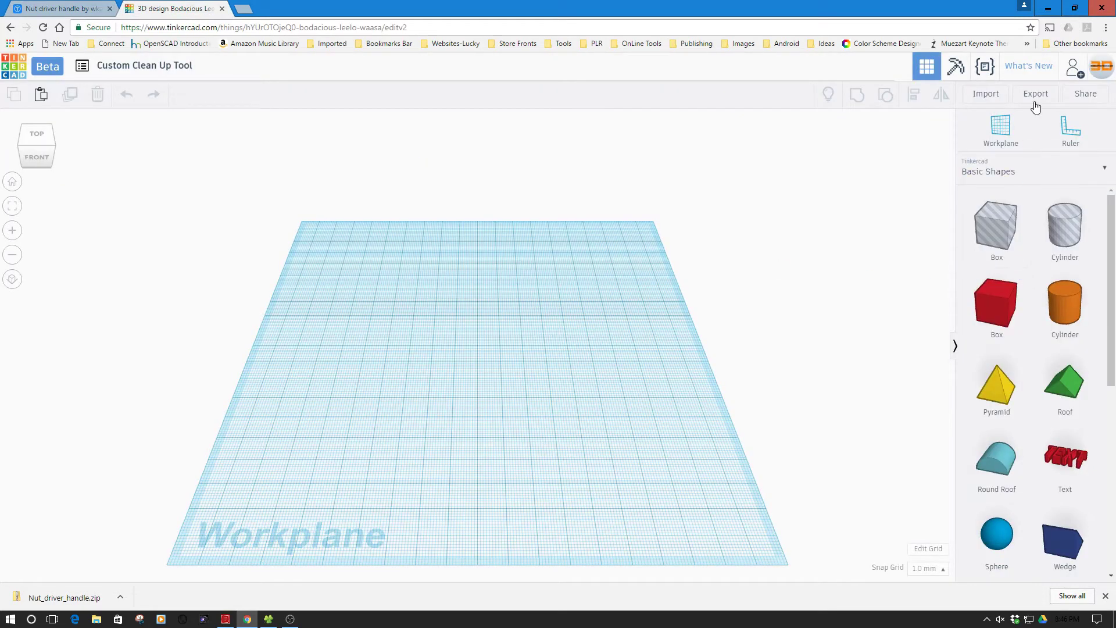
Step: Start an import and browse to Nut_driver_handle.zip in the MP Select Mini STL folder
click(987, 95)
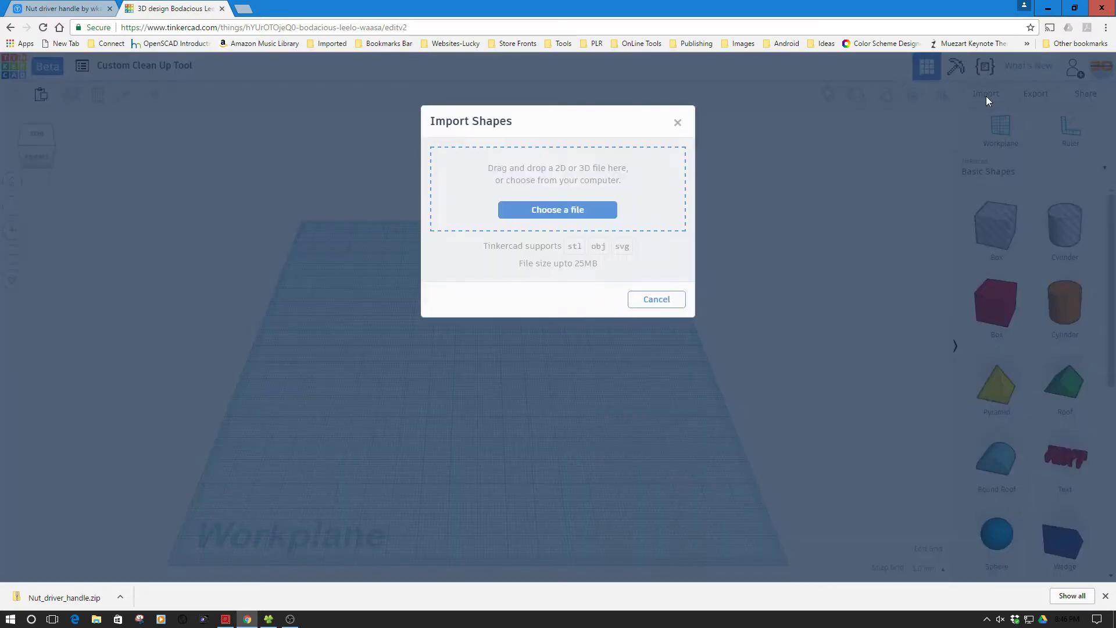
click(534, 211)
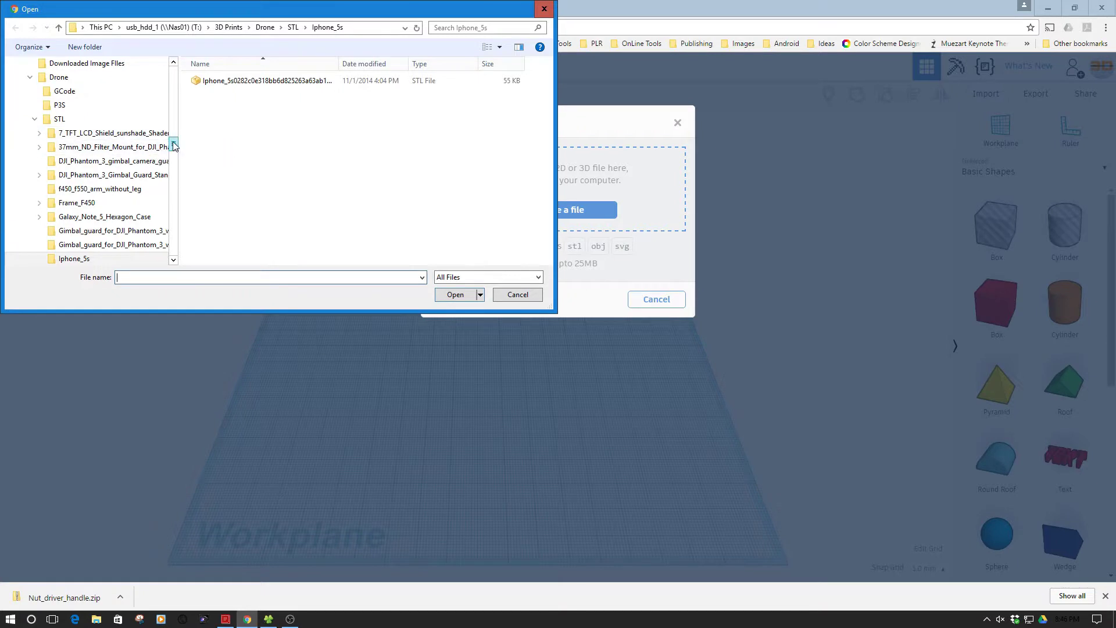
drag(173, 146, 175, 137)
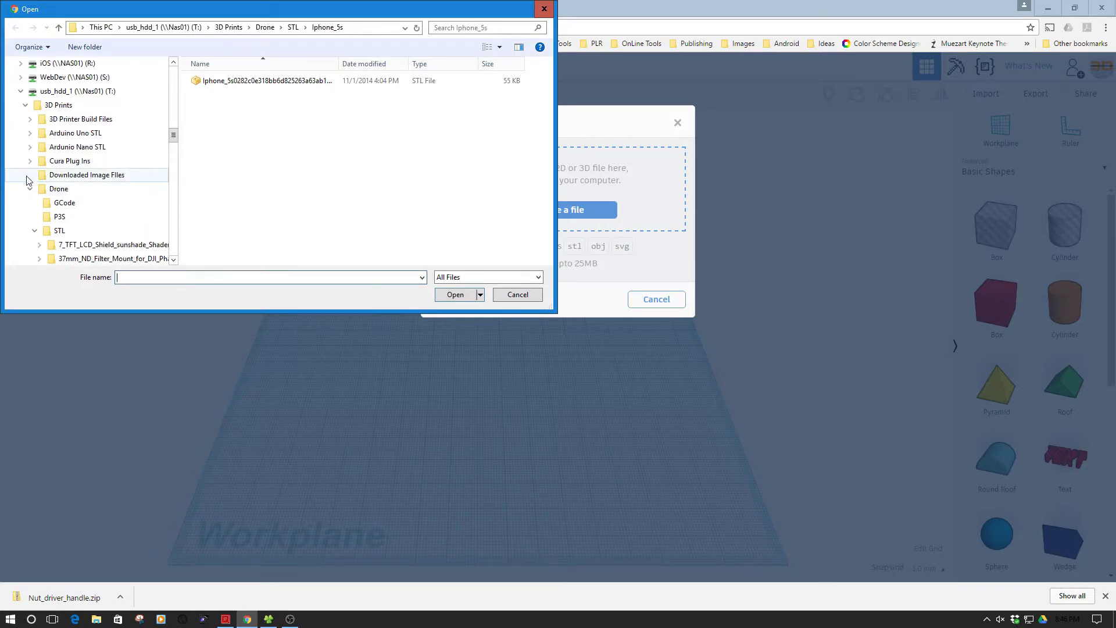
click(31, 191)
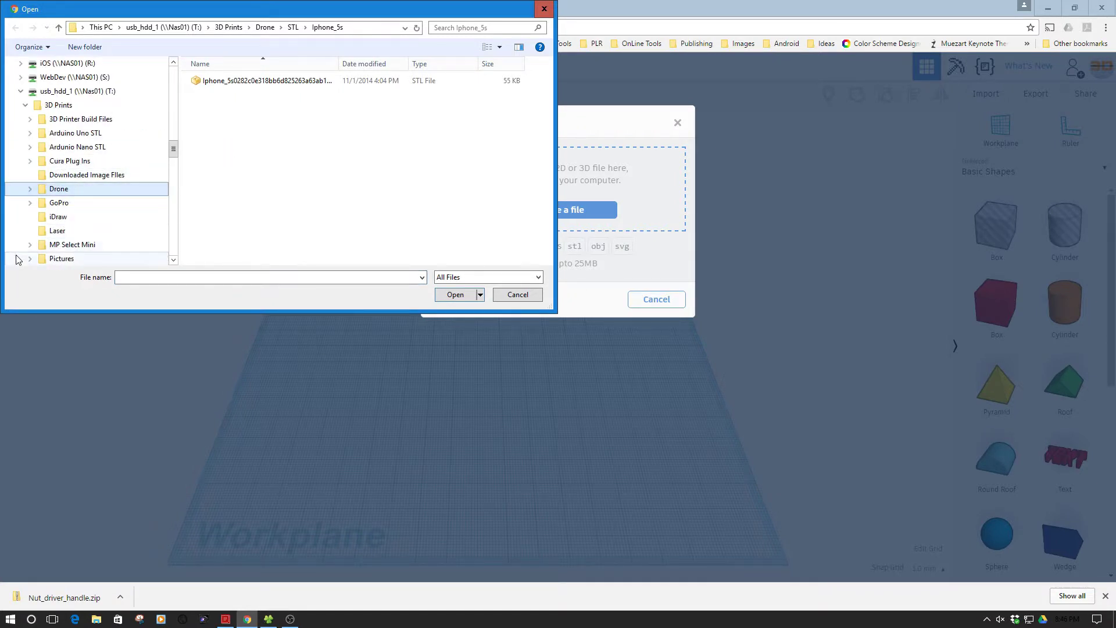
click(30, 245)
click(35, 245)
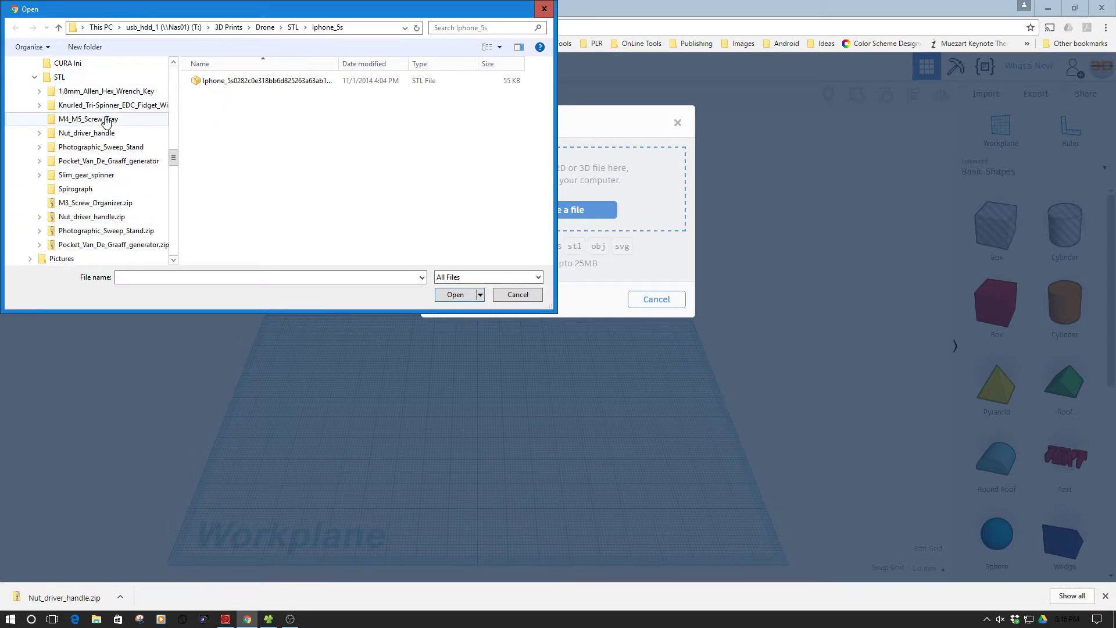
click(68, 218)
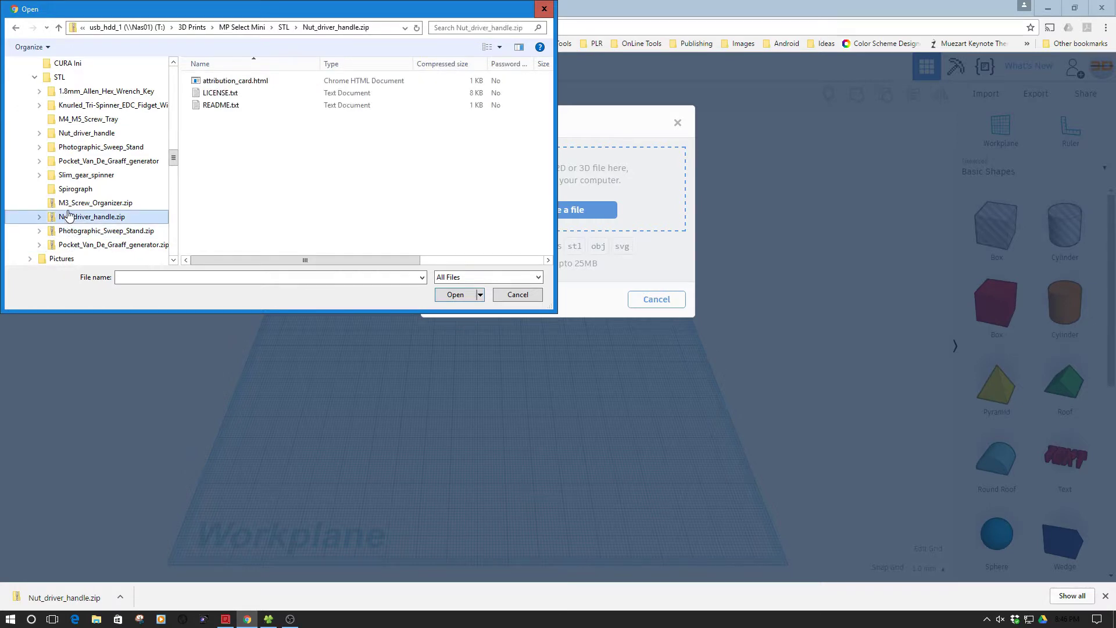
Step: Open Handle_Husky.stl from Nut_driver_handle\files and import it into the design
click(80, 133)
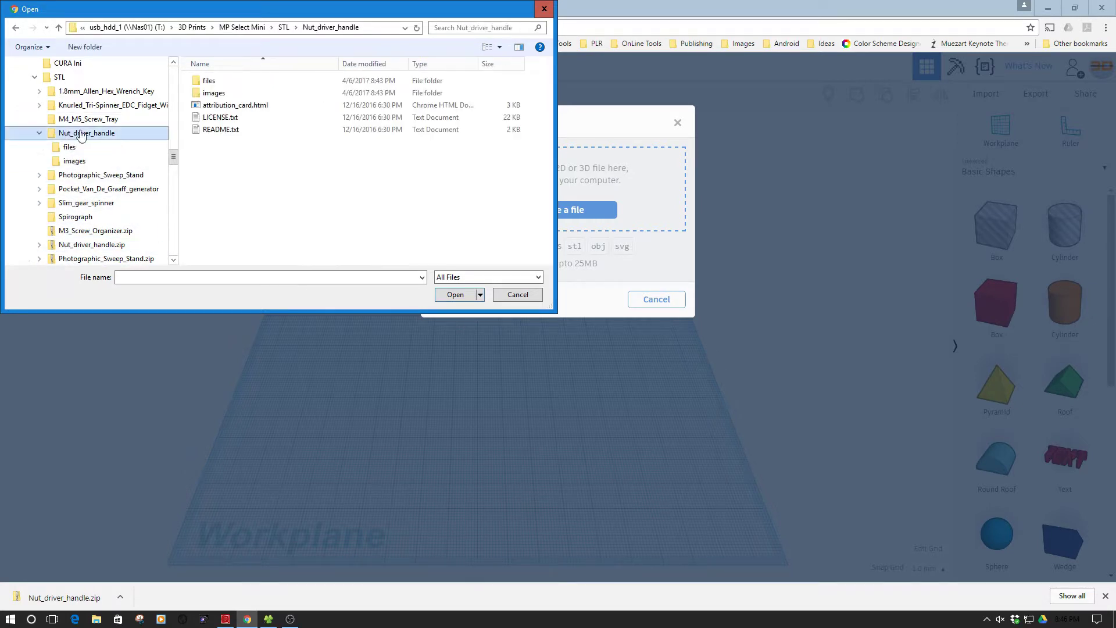
double_click(221, 82)
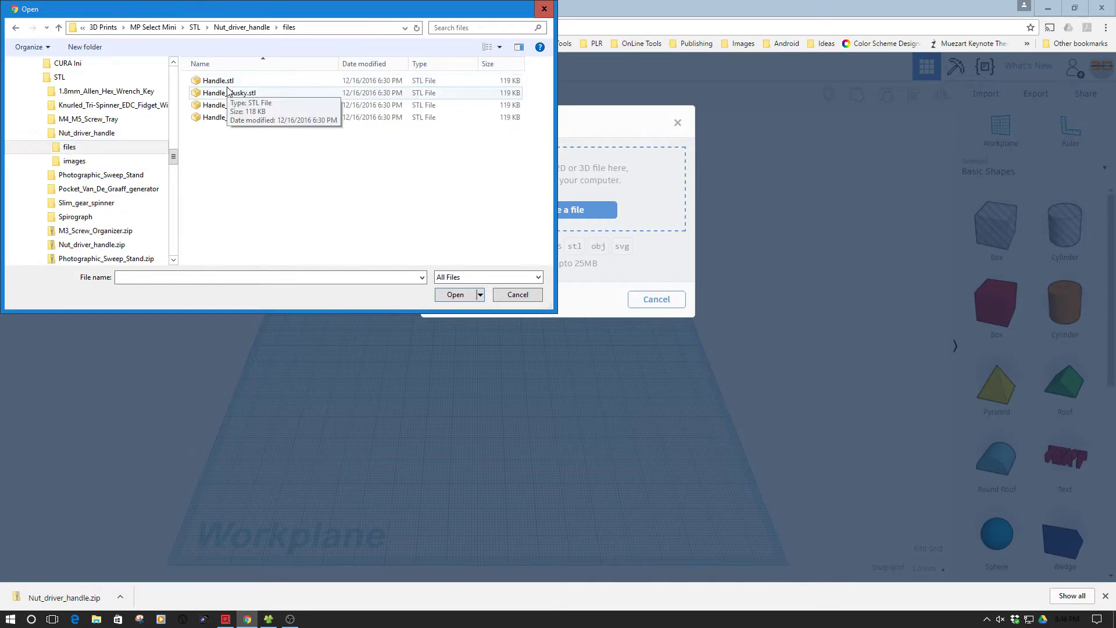
click(227, 92)
click(454, 294)
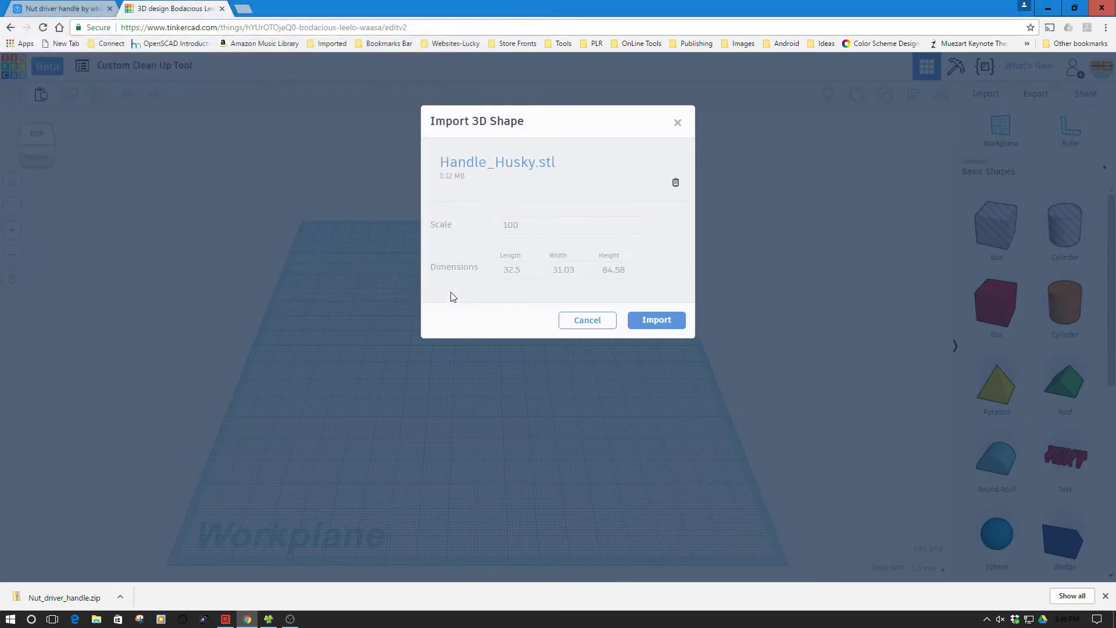
click(661, 321)
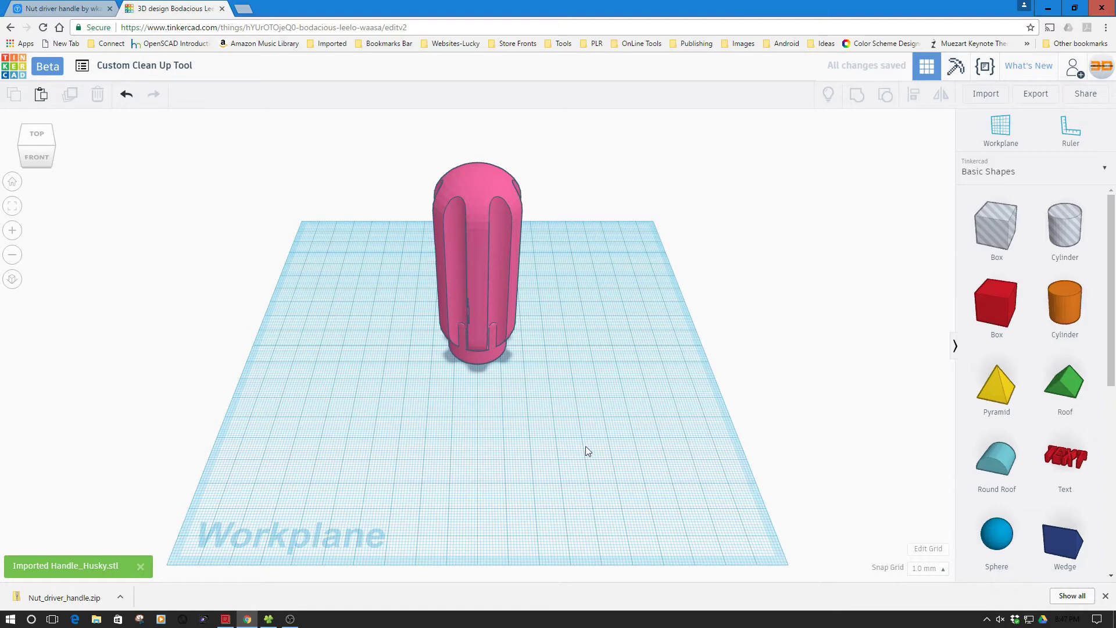
Step: Inspect the imported handle from below, then place a ruler on the workplane beside it
right_drag(586, 450, 693, 198)
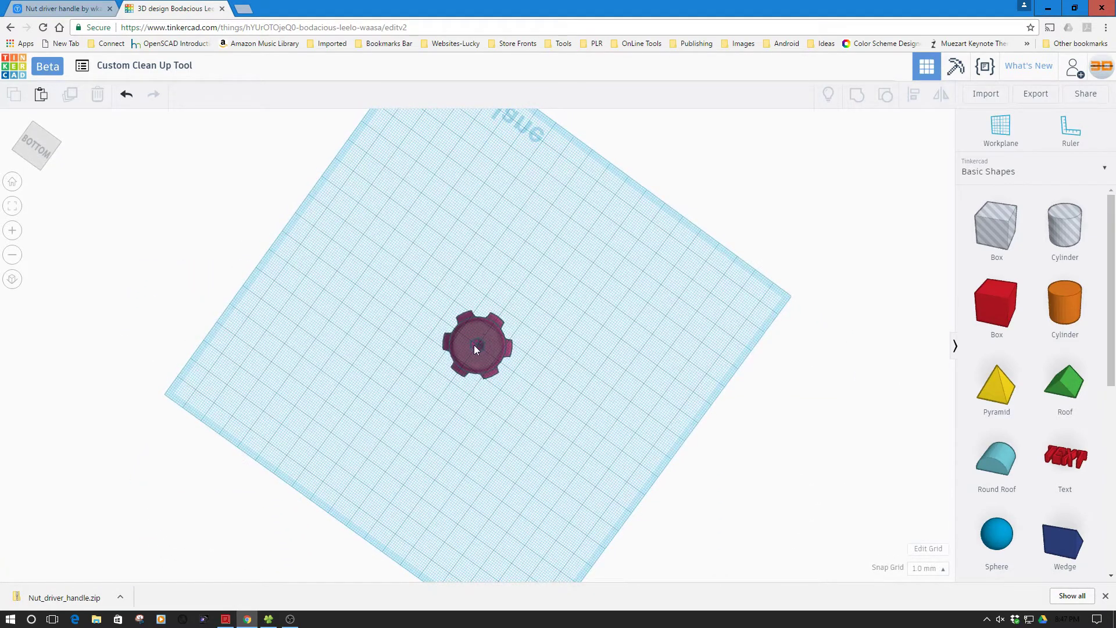
right_drag(620, 341, 594, 479)
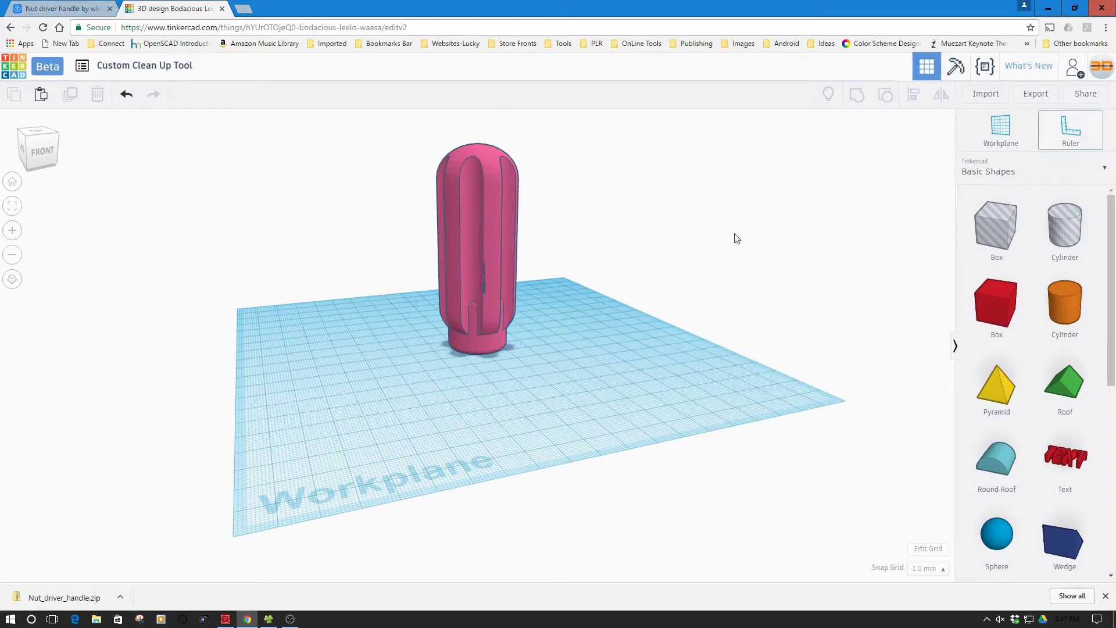
click(401, 373)
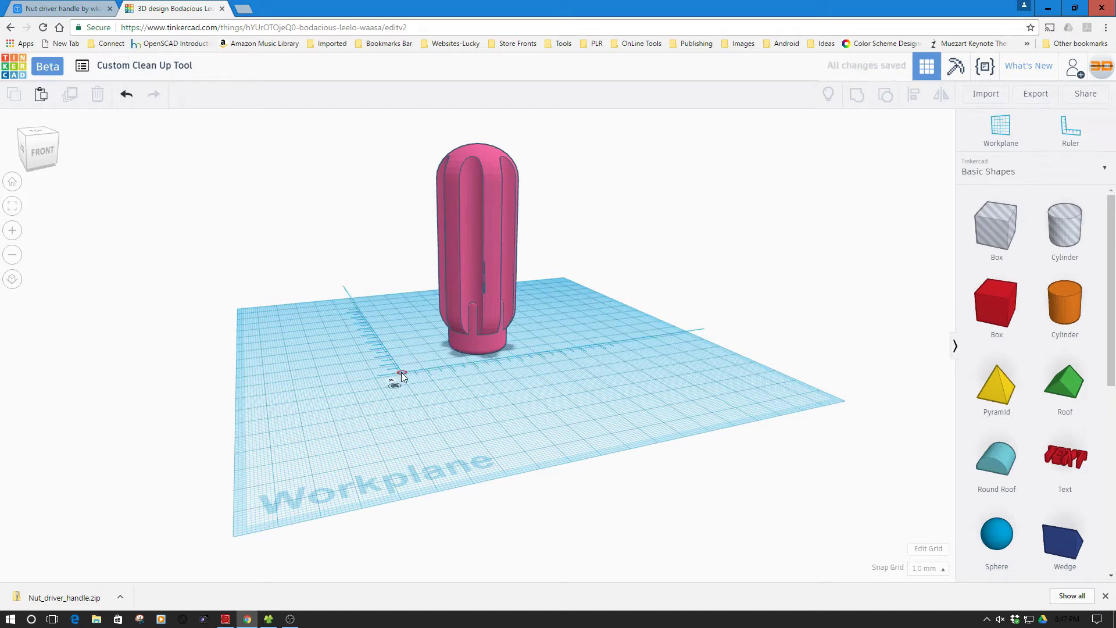
Step: Stretch the pink handle to 108 mm tall
click(460, 301)
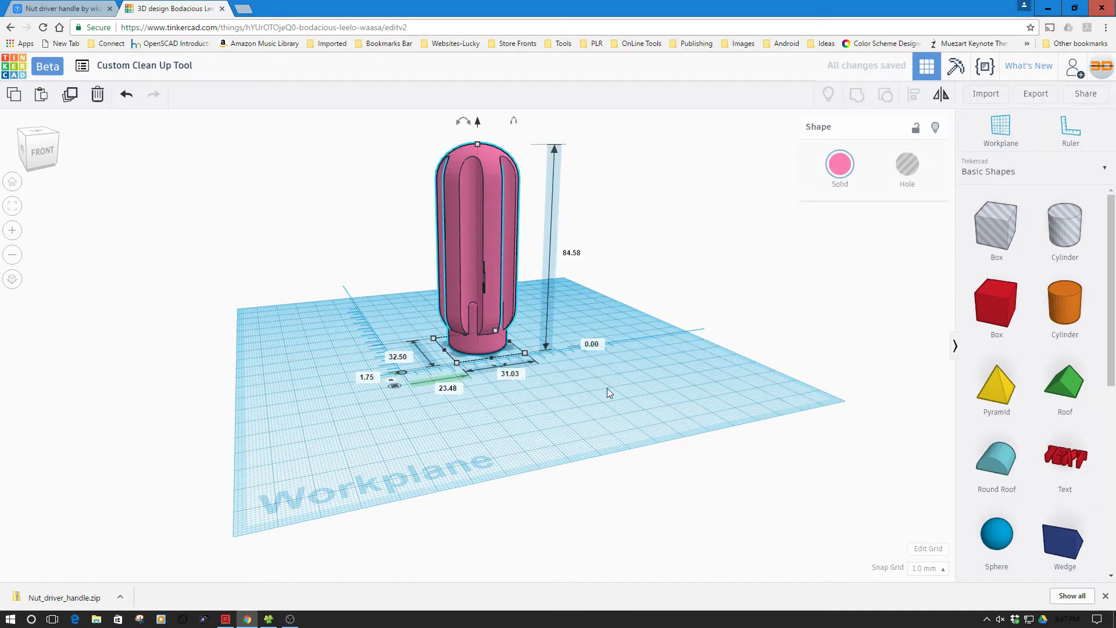
right_drag(607, 388, 560, 400)
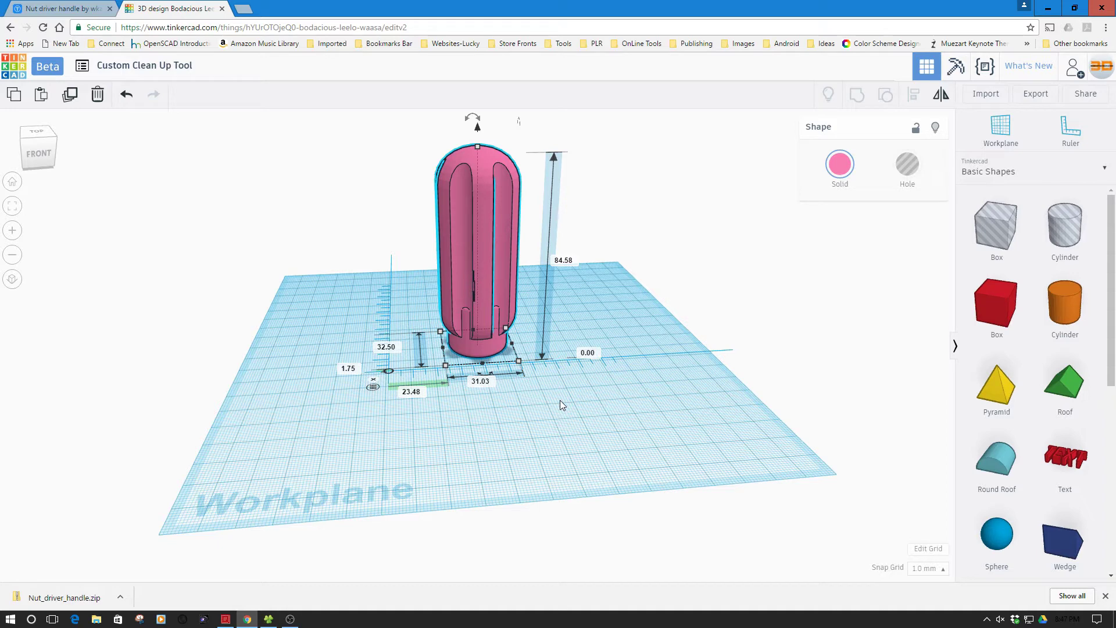
scroll(560, 400, down, 3)
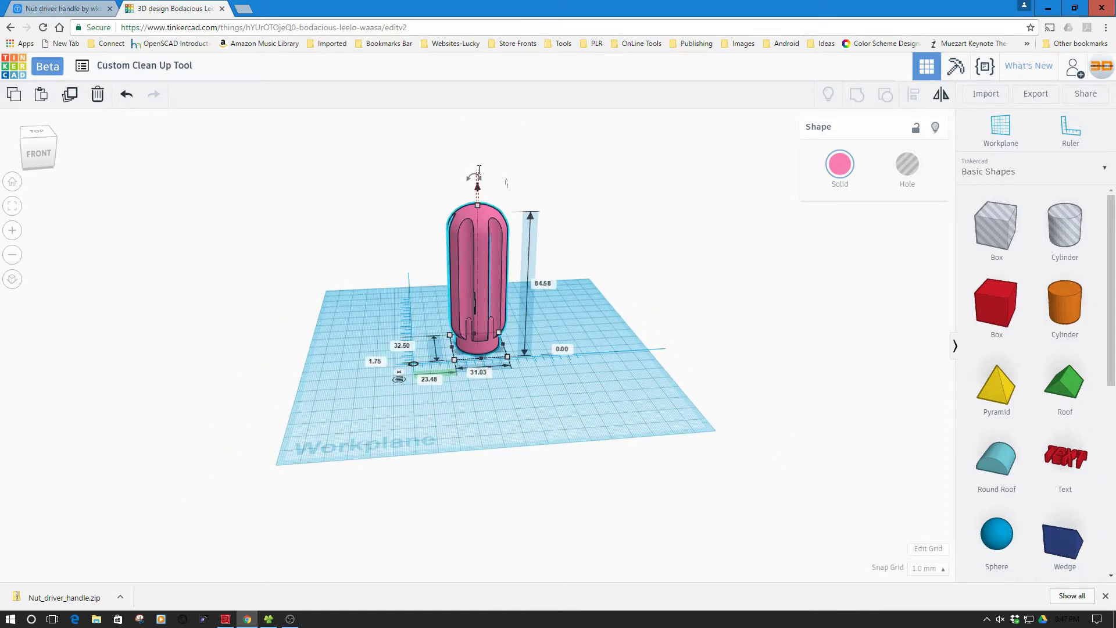
click(480, 175)
click(479, 212)
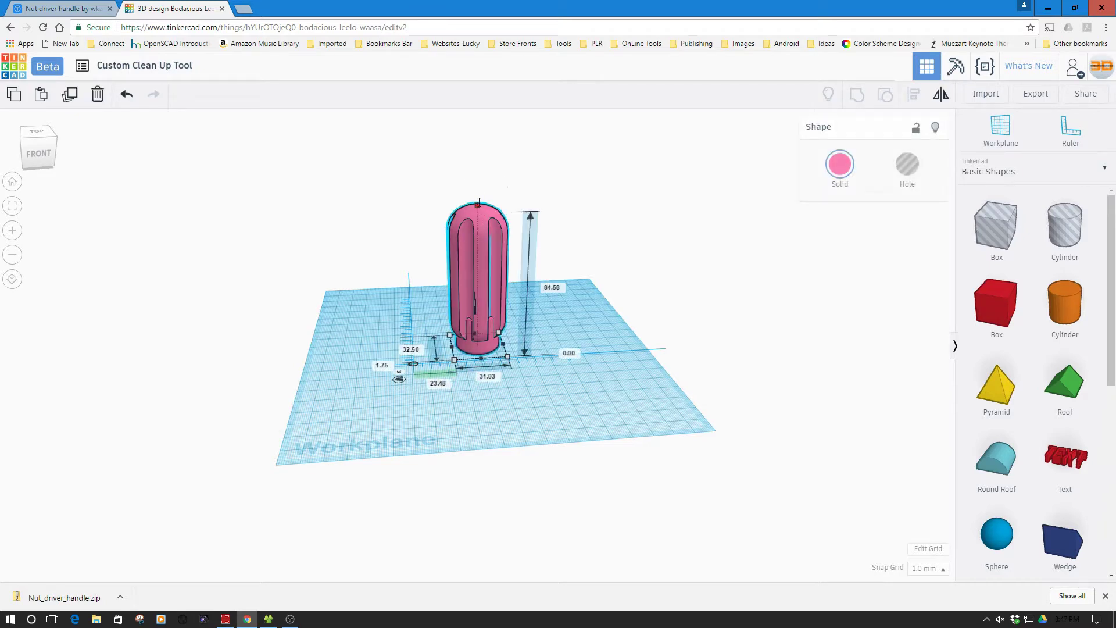
drag(477, 205, 487, 159)
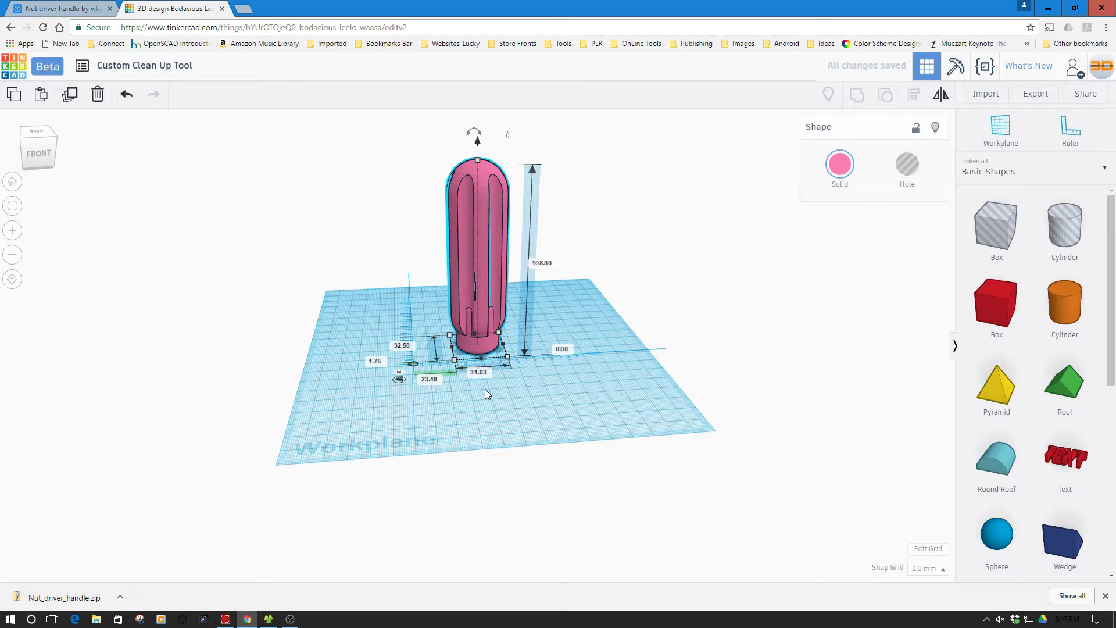
Step: Set the handle's width and depth to 33 mm each
click(478, 372)
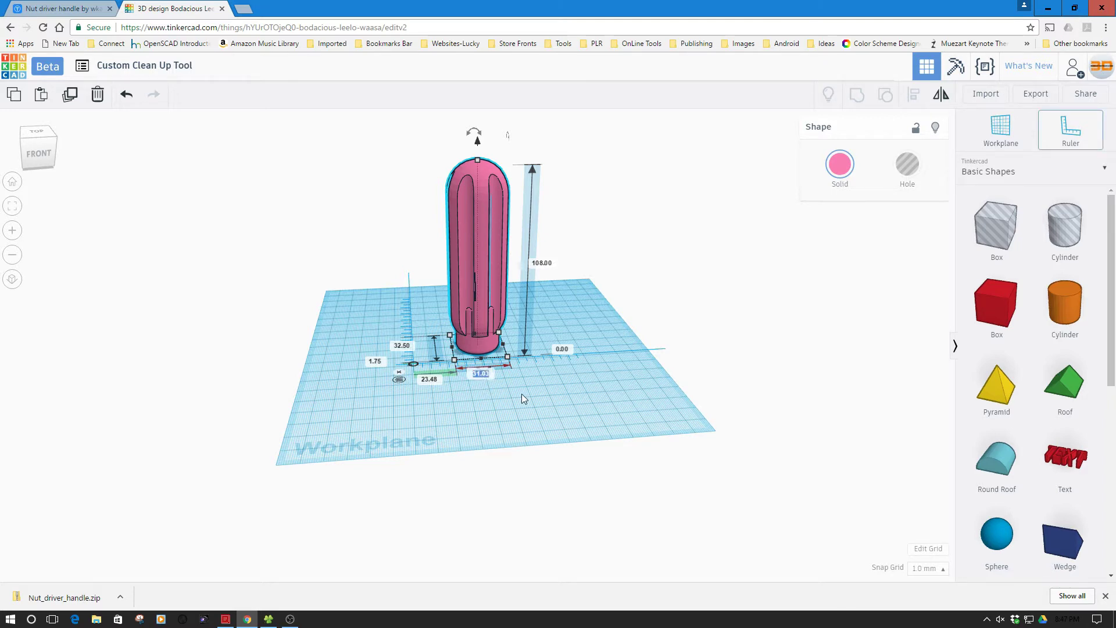
text(33)
key(Return)
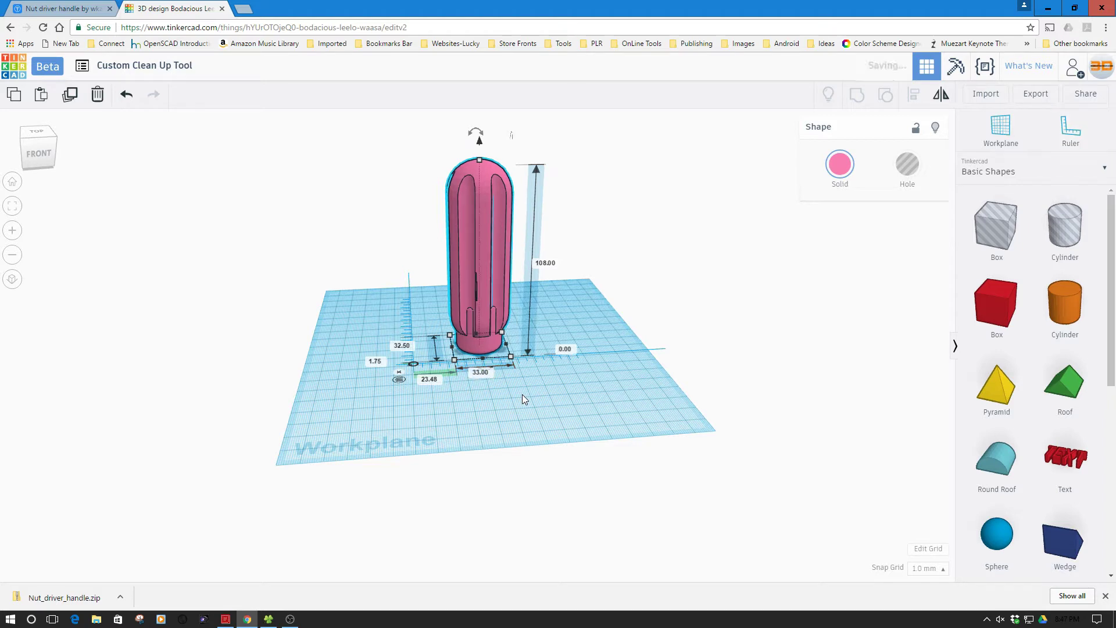
click(402, 347)
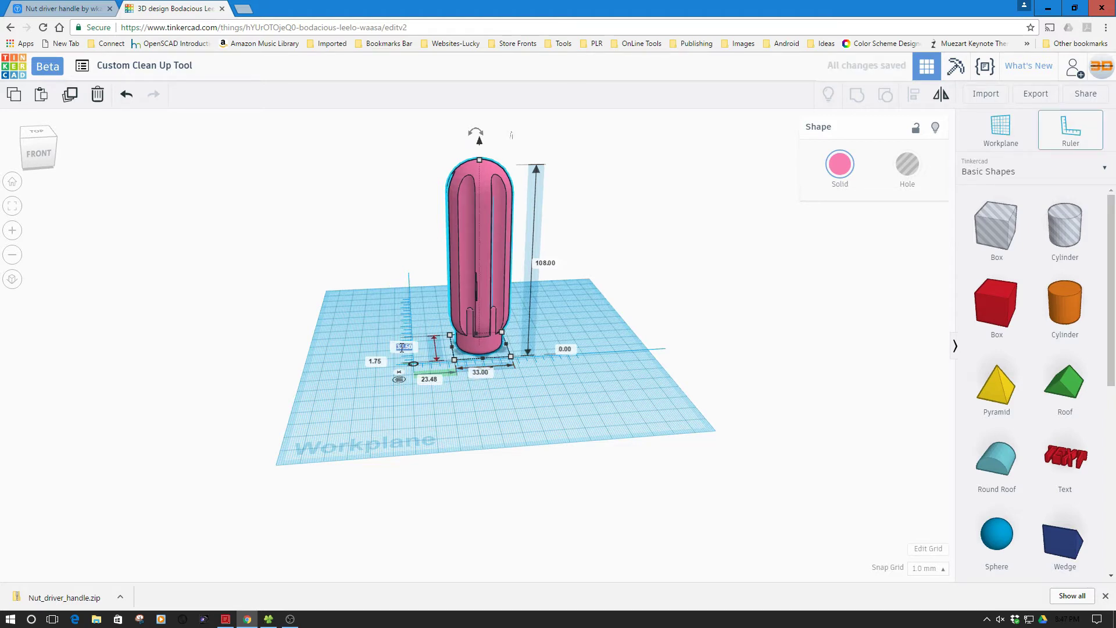
text(33)
key(Return)
click(427, 402)
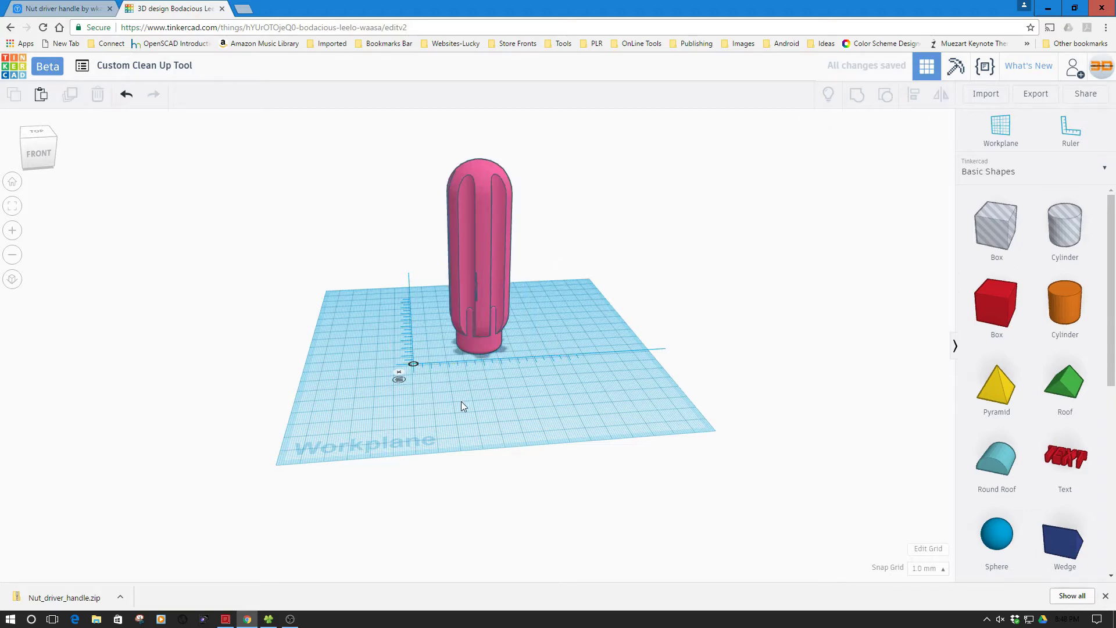
right_drag(464, 405, 508, 263)
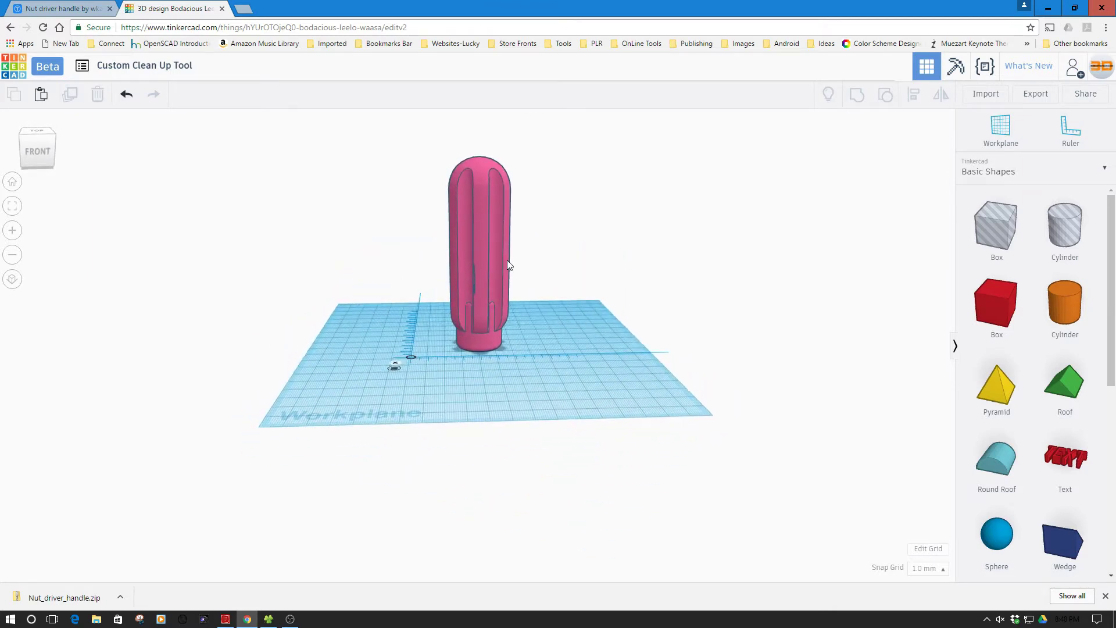
Step: Add a cylinder in front of the handle and stretch it to 87 mm tall
click(504, 266)
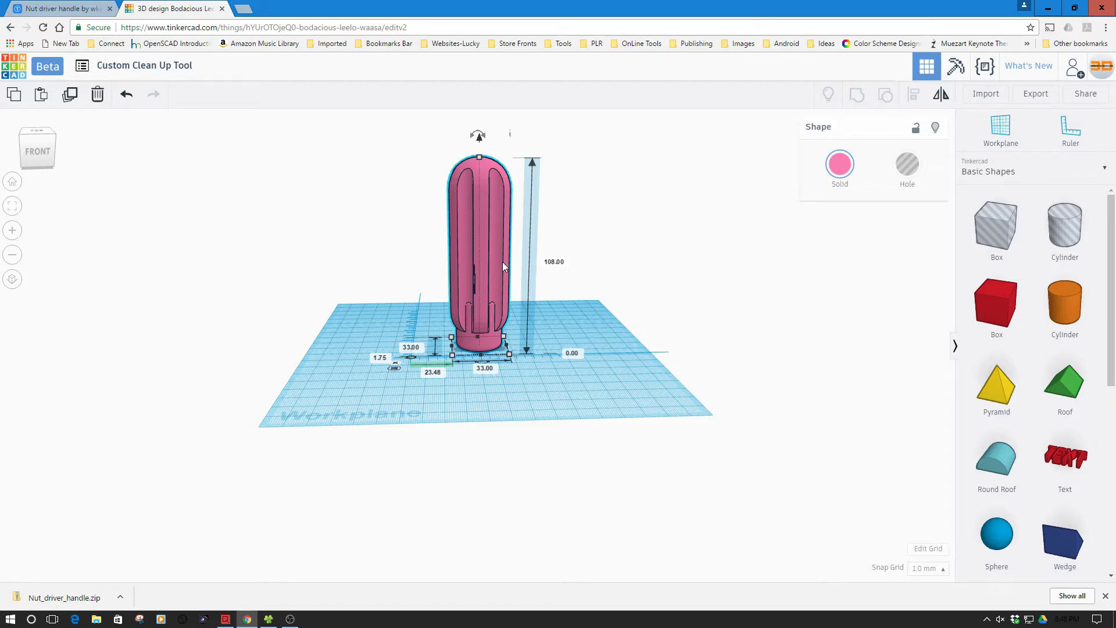
mouse_move(519, 409)
right_down()
mouse_move(519, 279)
mouse_move(512, 423)
right_up()
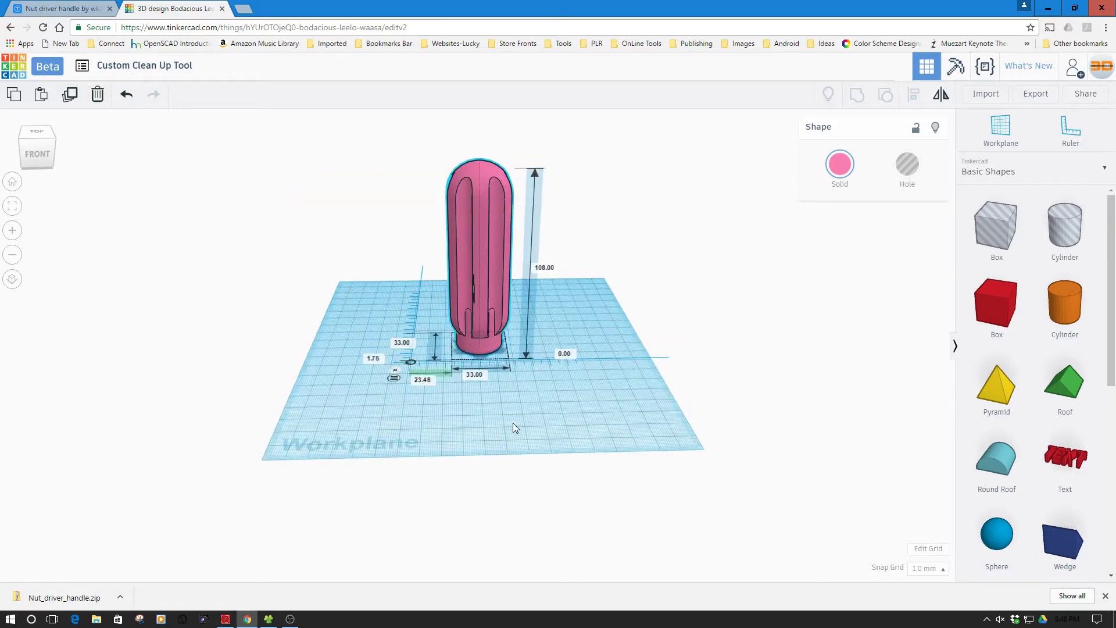
drag(1065, 302, 486, 430)
drag(488, 389, 510, 247)
click(484, 470)
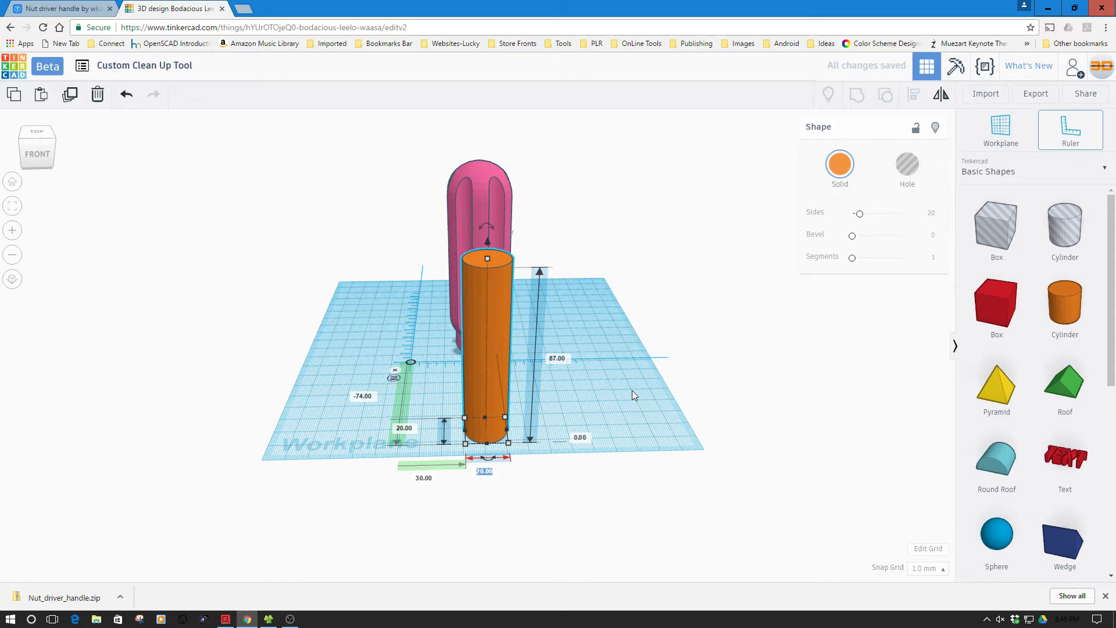
Step: Resize the cylinder to 10 mm wide and 10 mm tall, move it into the handle, and select both
text(10)
key(Return)
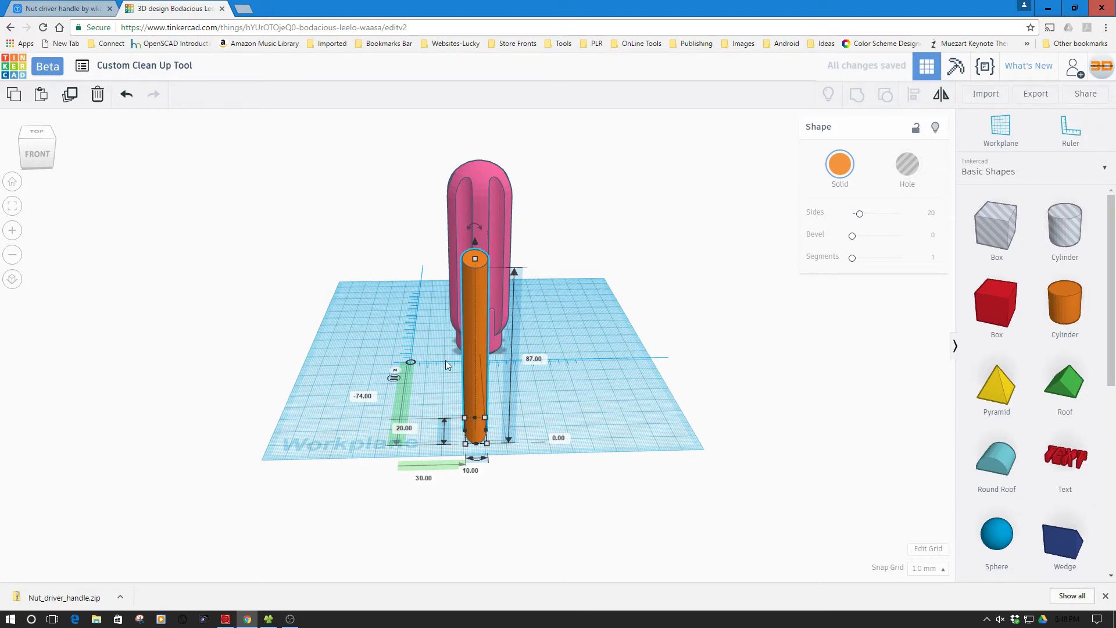
click(413, 430)
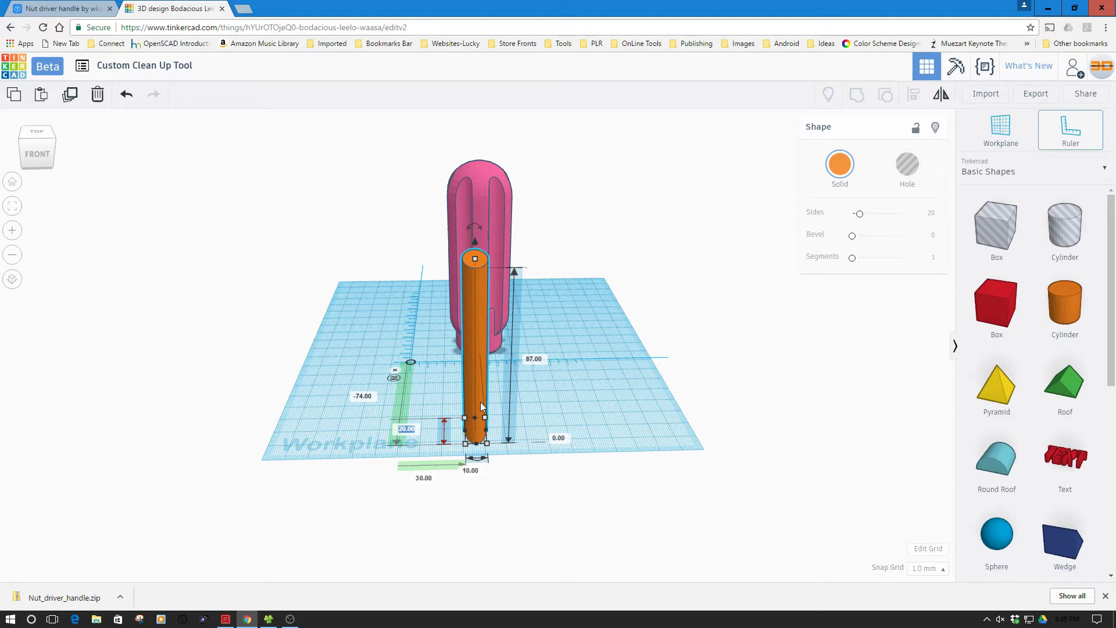
text(10)
key(Return)
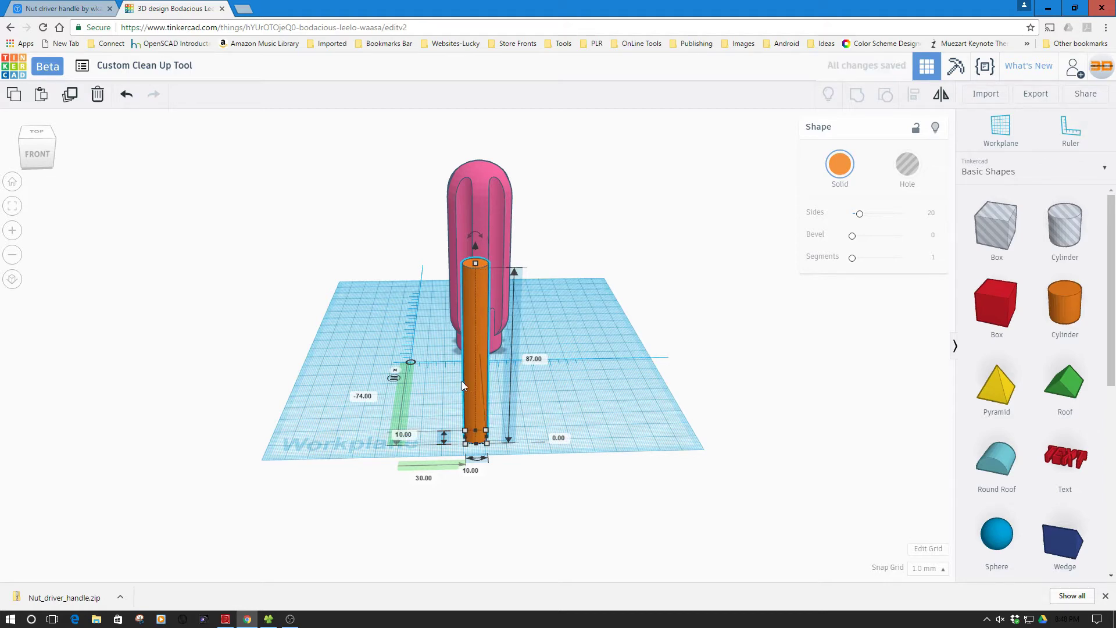
drag(465, 382, 474, 293)
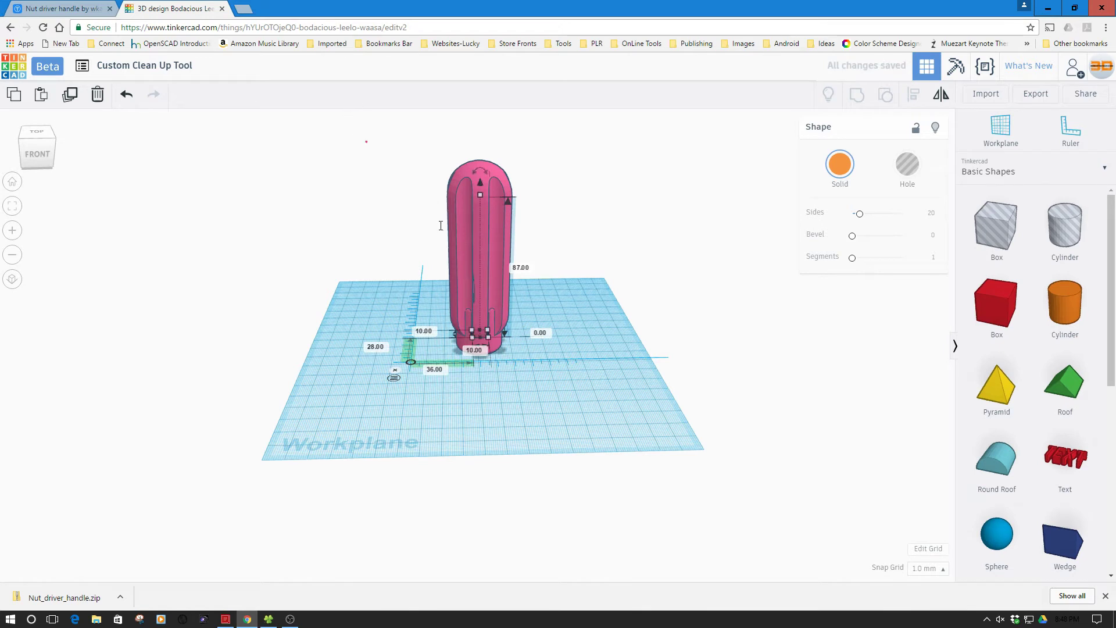
drag(364, 140, 554, 380)
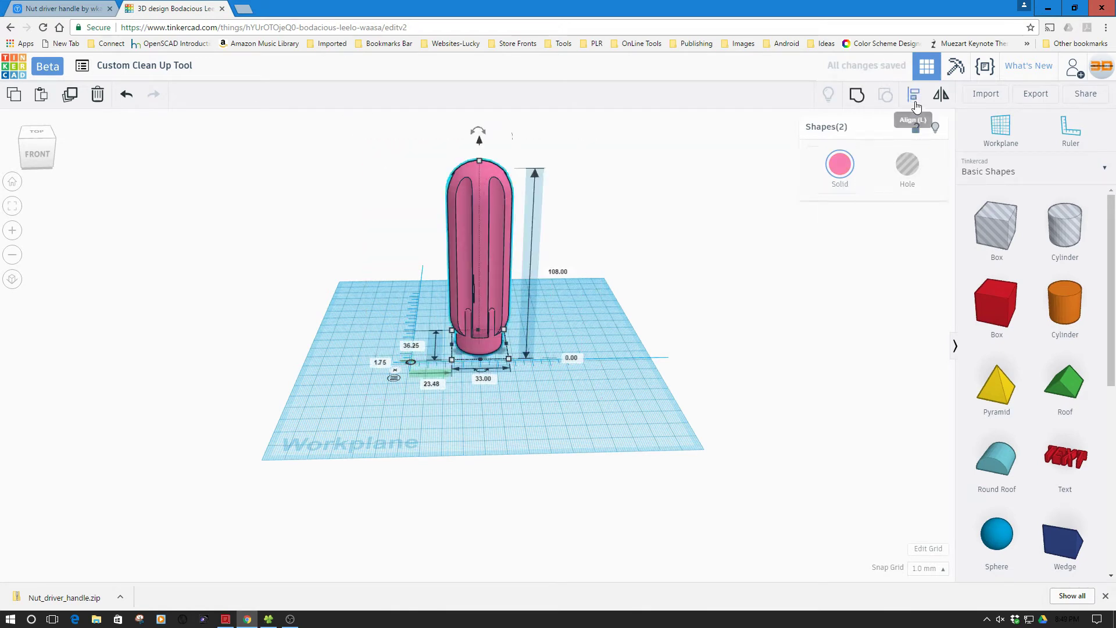
Step: Centre the cylinder within the handle on both horizontal axes using Align
click(913, 100)
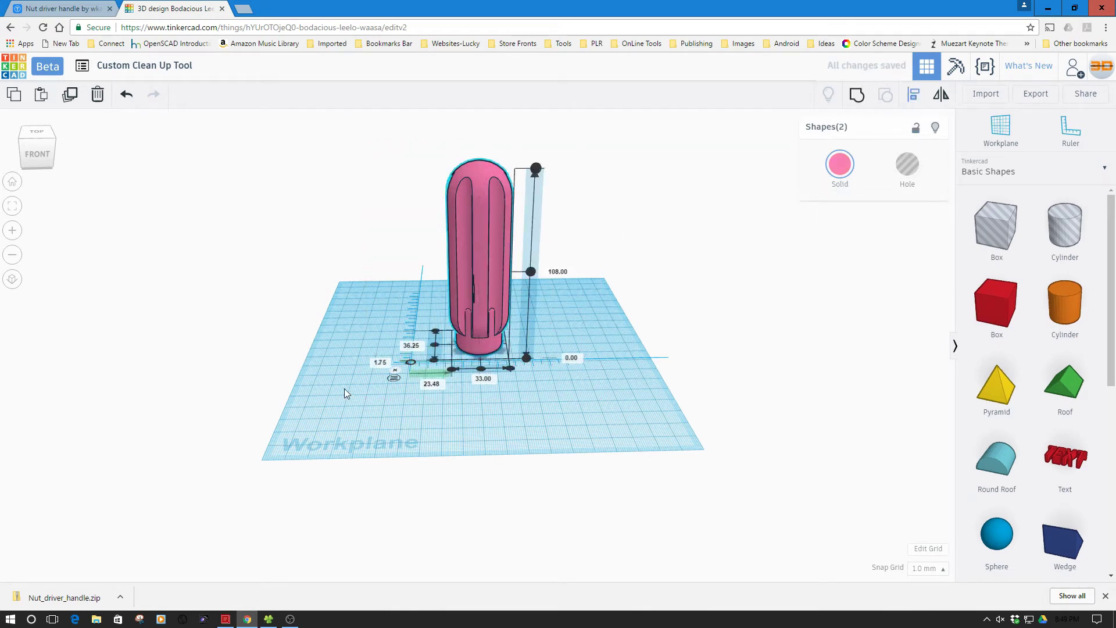
click(481, 369)
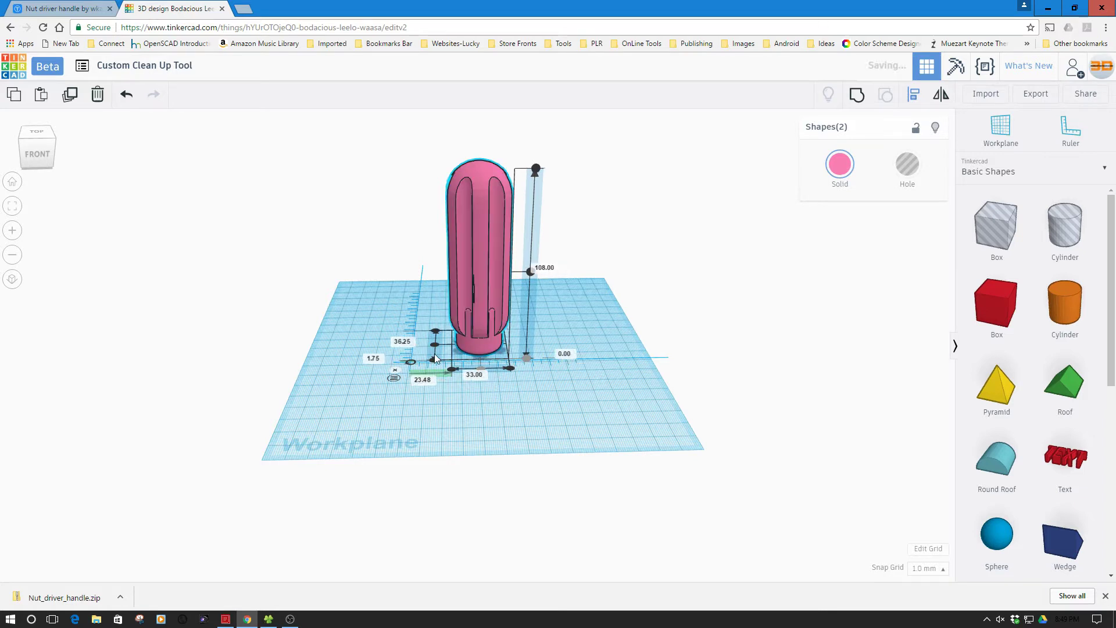
click(436, 346)
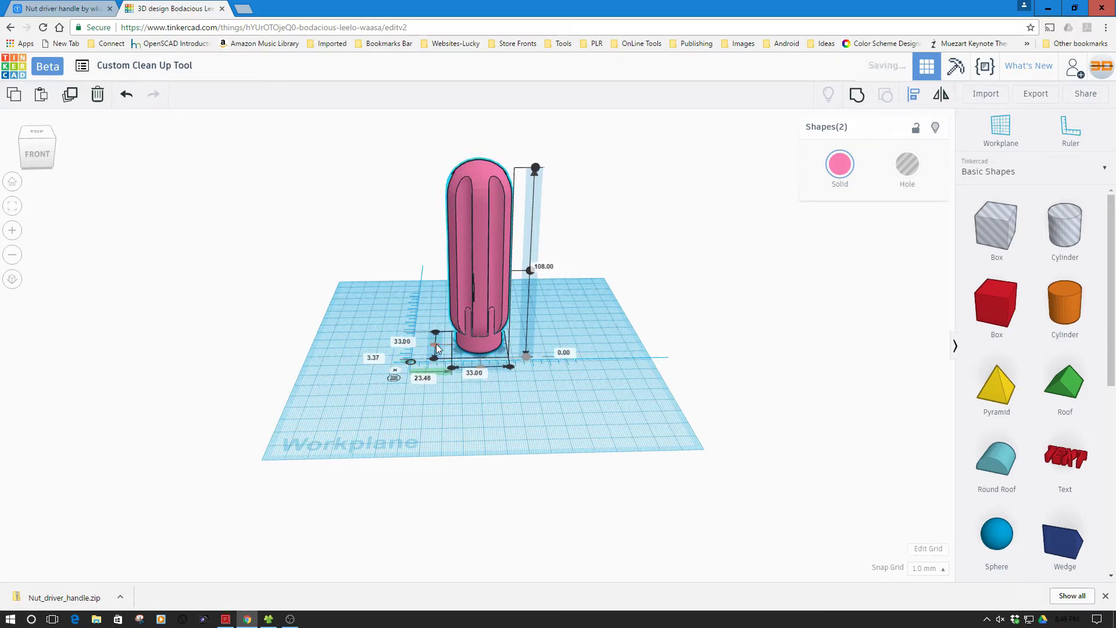
click(476, 421)
Step: Inspect the handle's underside to confirm the cylinder sits centred inside
right_drag(486, 322, 479, 225)
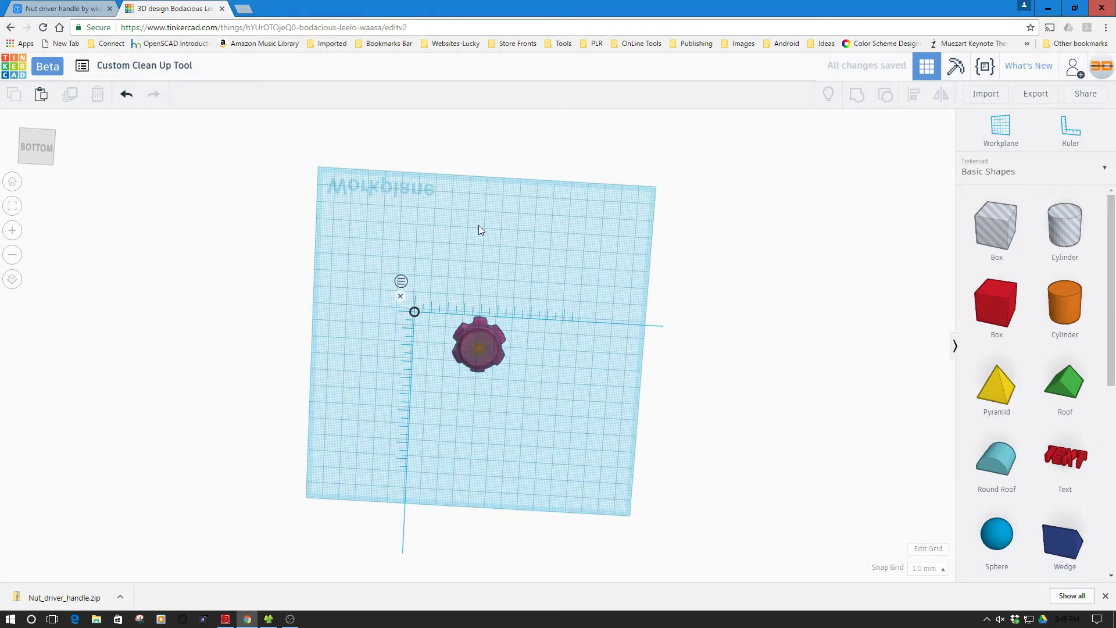
scroll(479, 225, up, 4)
scroll(475, 229, up, 4)
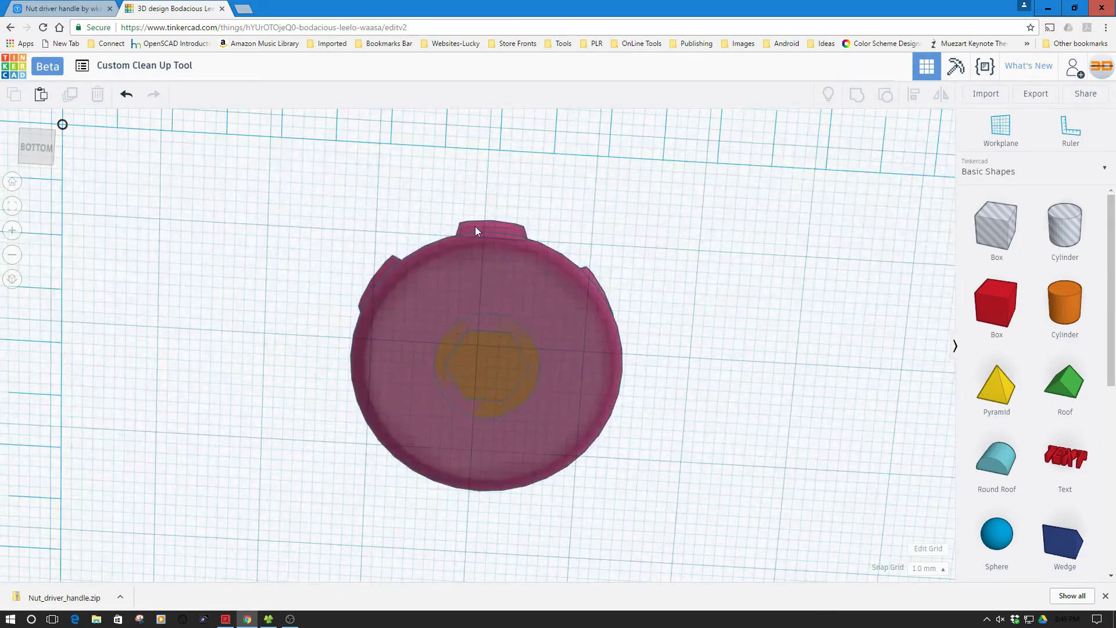
scroll(475, 229, down, 6)
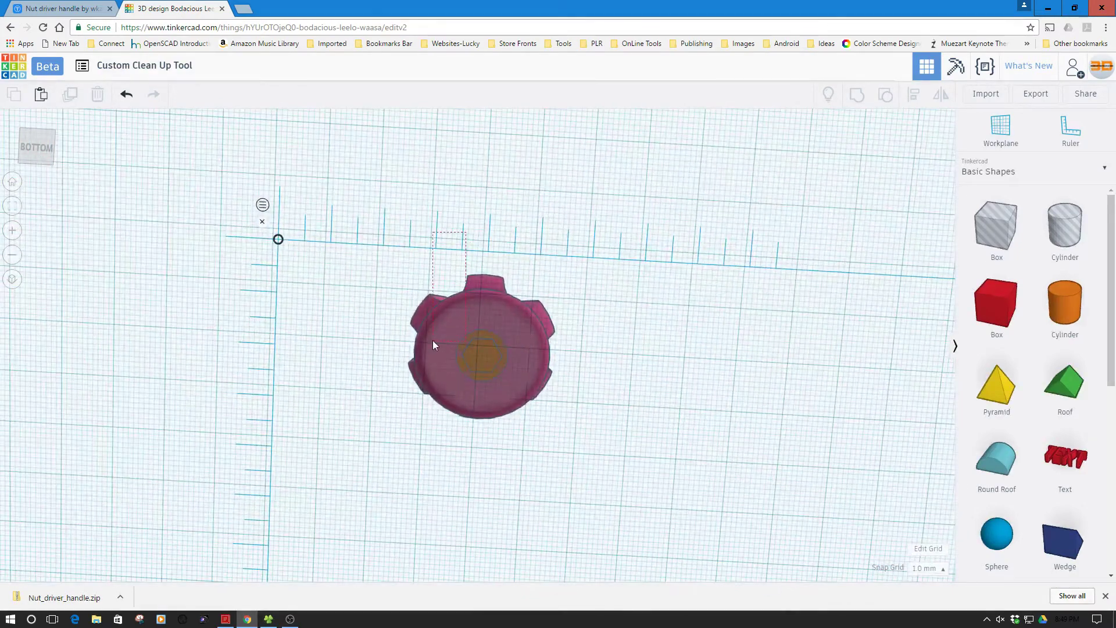
click(435, 343)
click(324, 315)
right_drag(324, 316, 304, 413)
scroll(304, 413, down, 5)
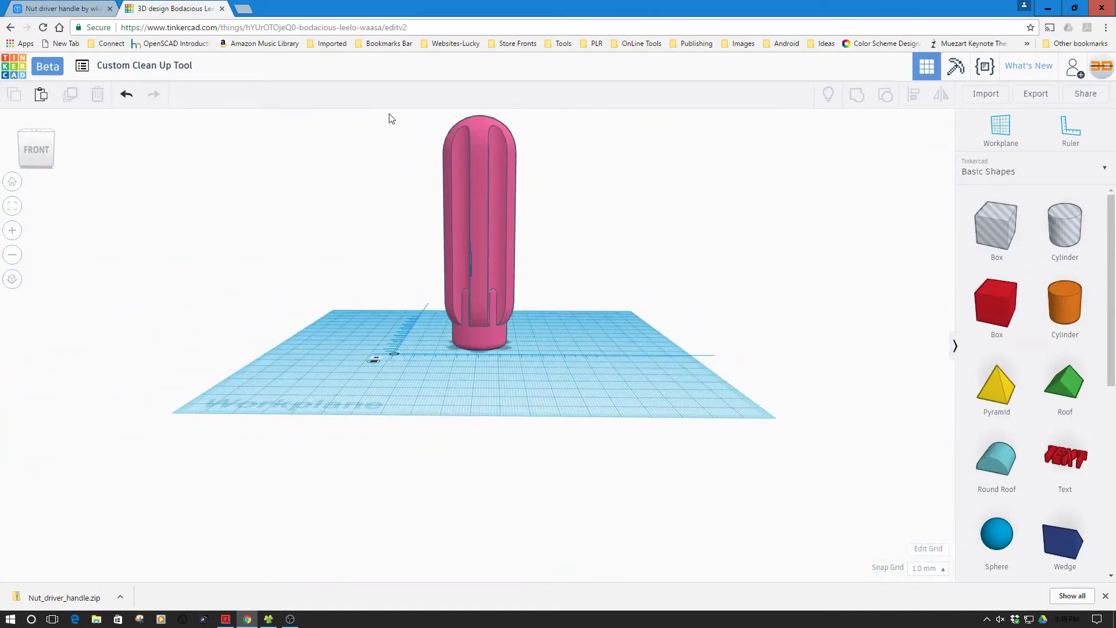
Step: Group the handle and inner cylinder into one pink handle, then drop a cylinder hole nearby
drag(389, 115, 587, 368)
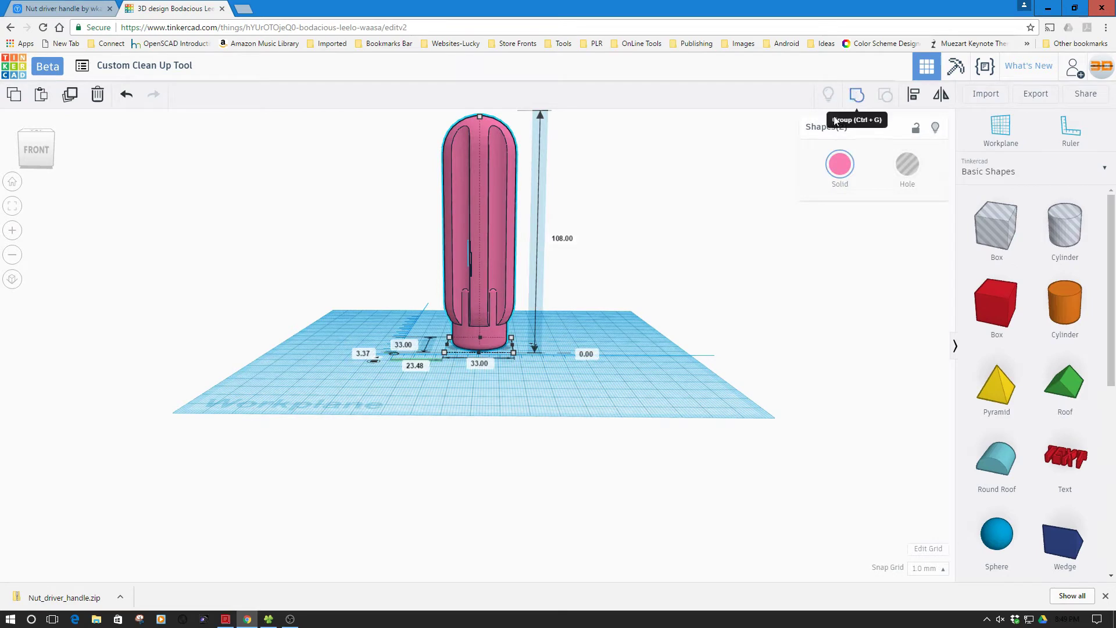
click(857, 95)
click(607, 397)
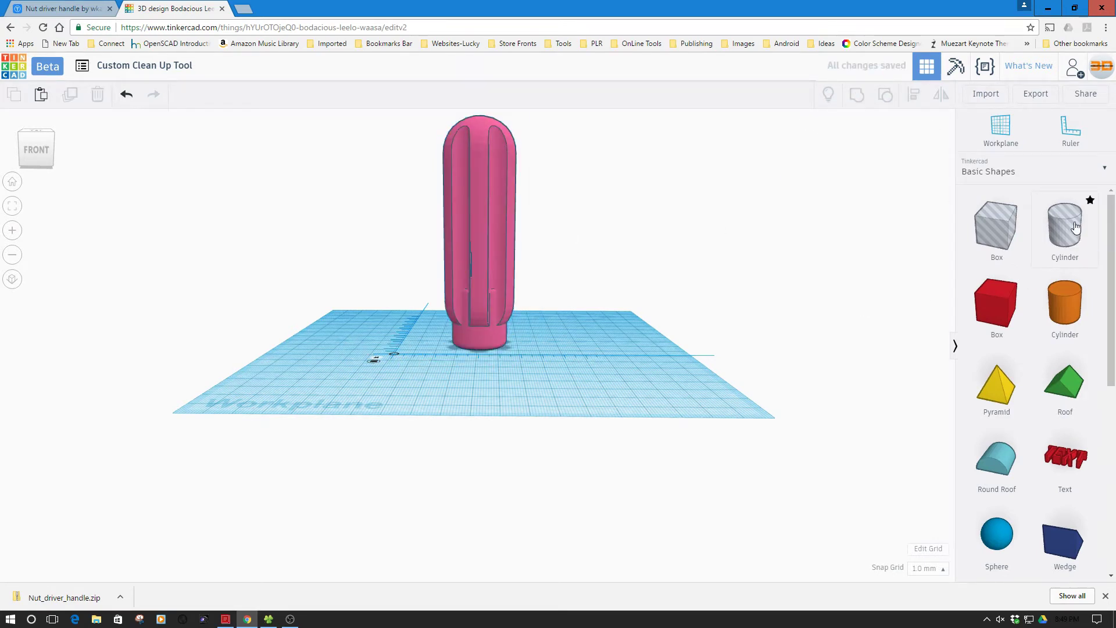
drag(1075, 232, 520, 386)
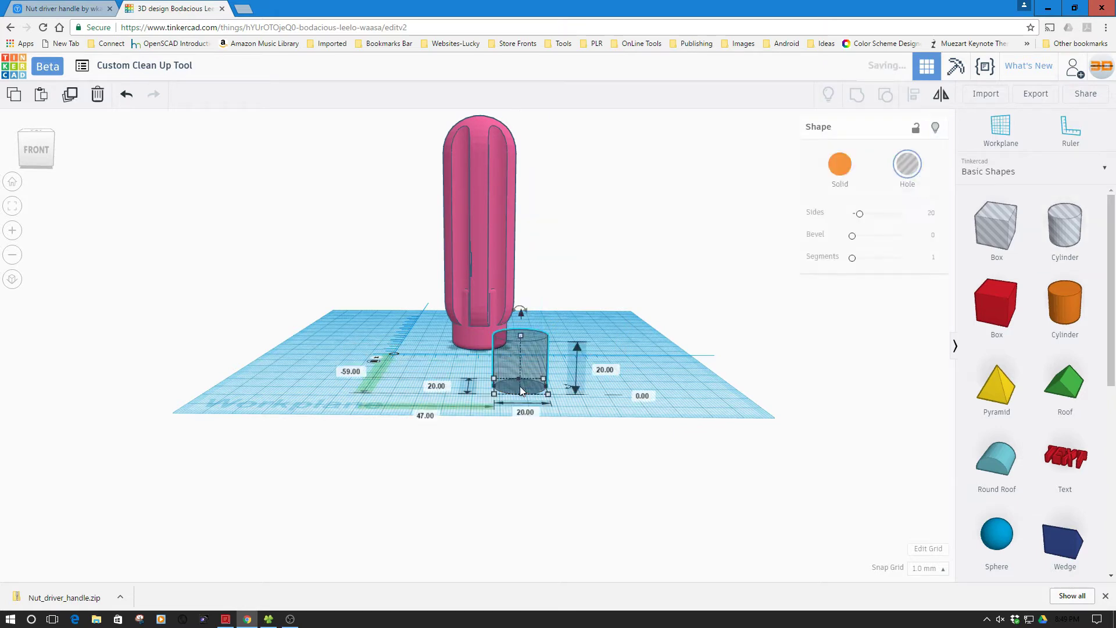
Step: Make the cylinder hole 12.5 mm tall, 3 mm wide and 3 mm deep
click(606, 370)
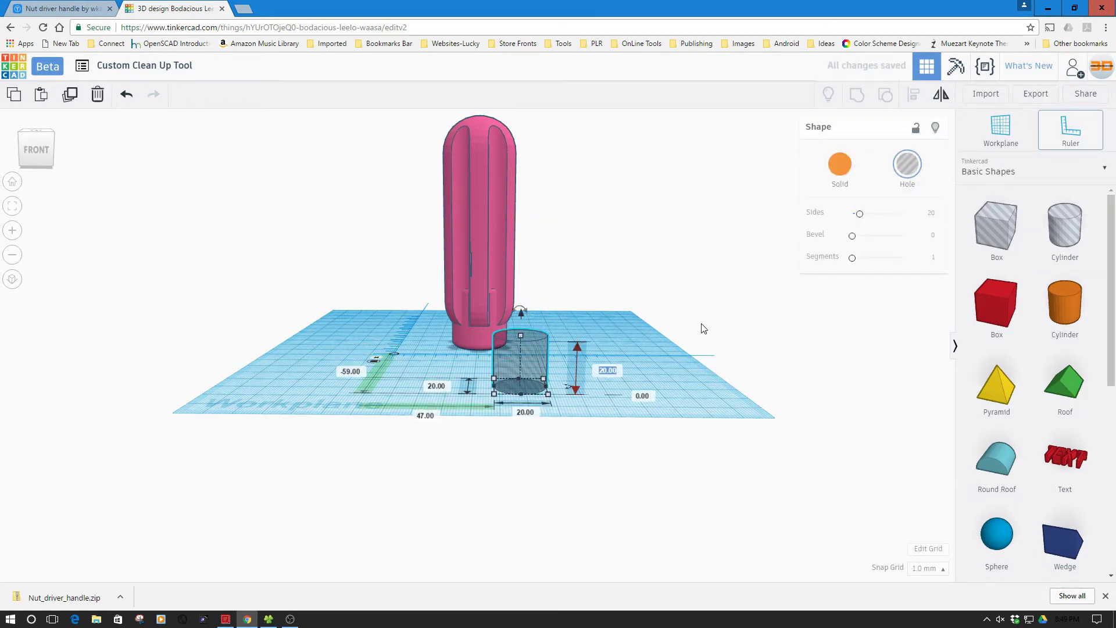
text(12.5)
key(Return)
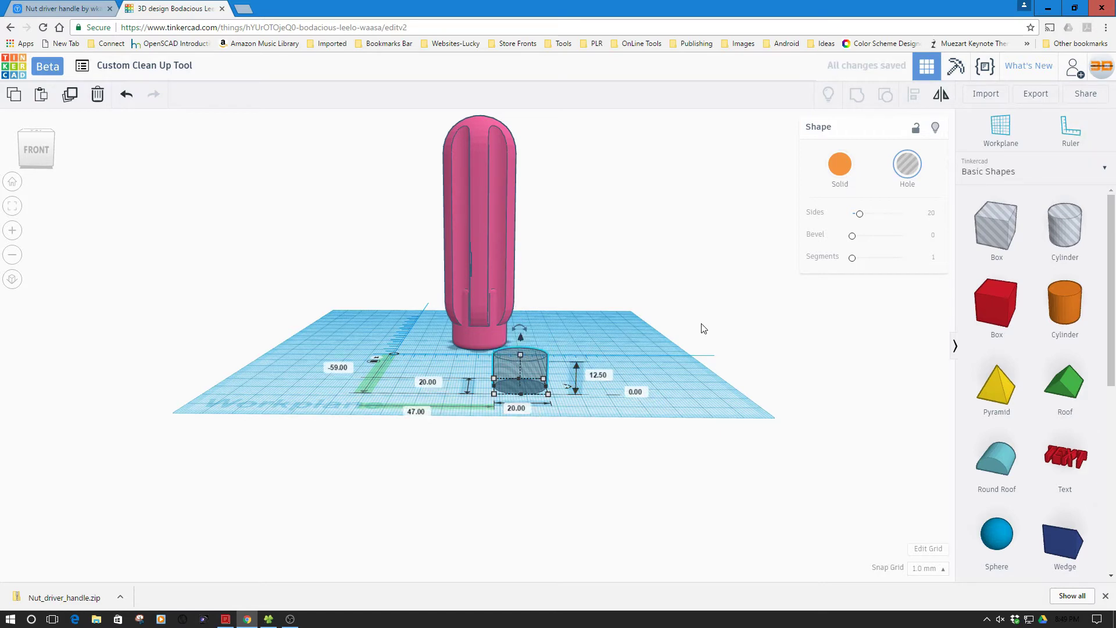
click(525, 410)
text(3)
key(Return)
click(441, 380)
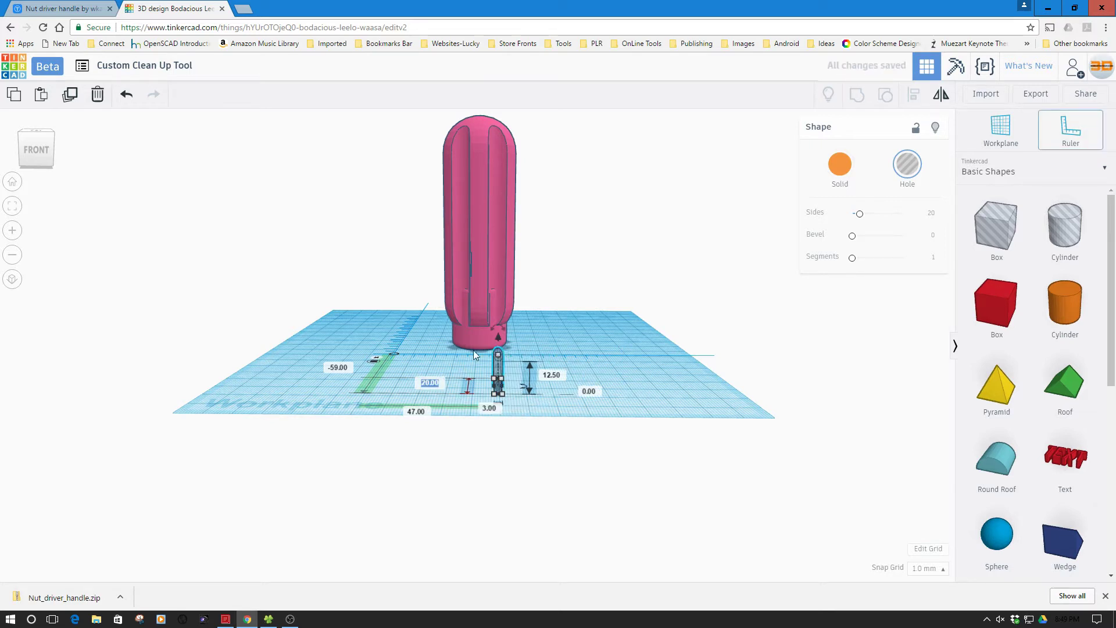
text(3)
key(Return)
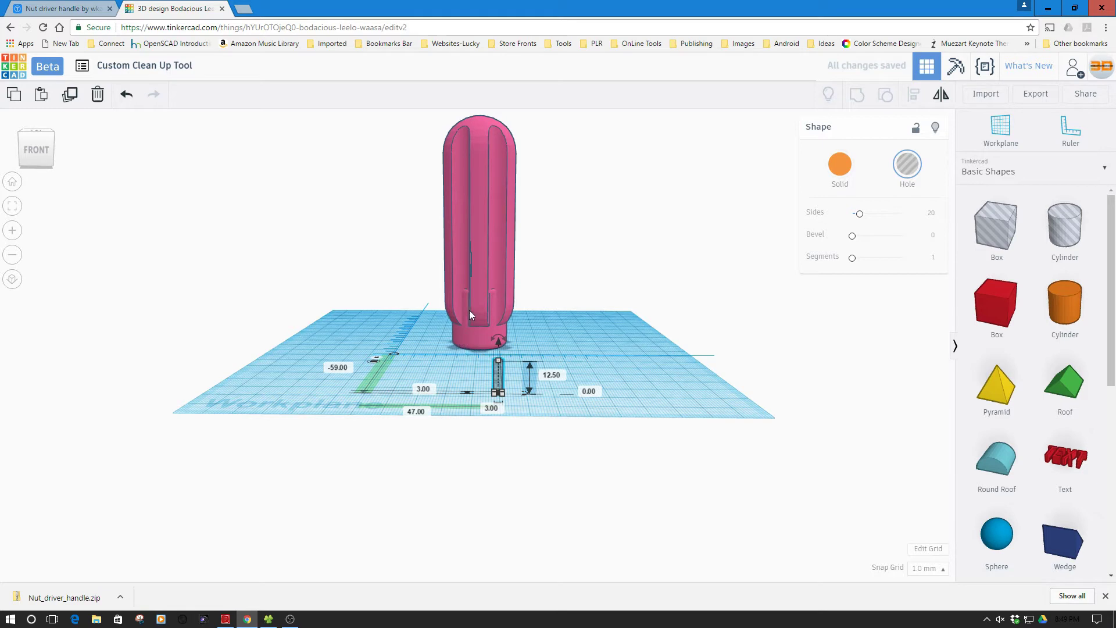
click(609, 353)
Step: Reposition the cylinder hole, then add a box hole with 0.5 mm thickness
right_drag(609, 336, 610, 371)
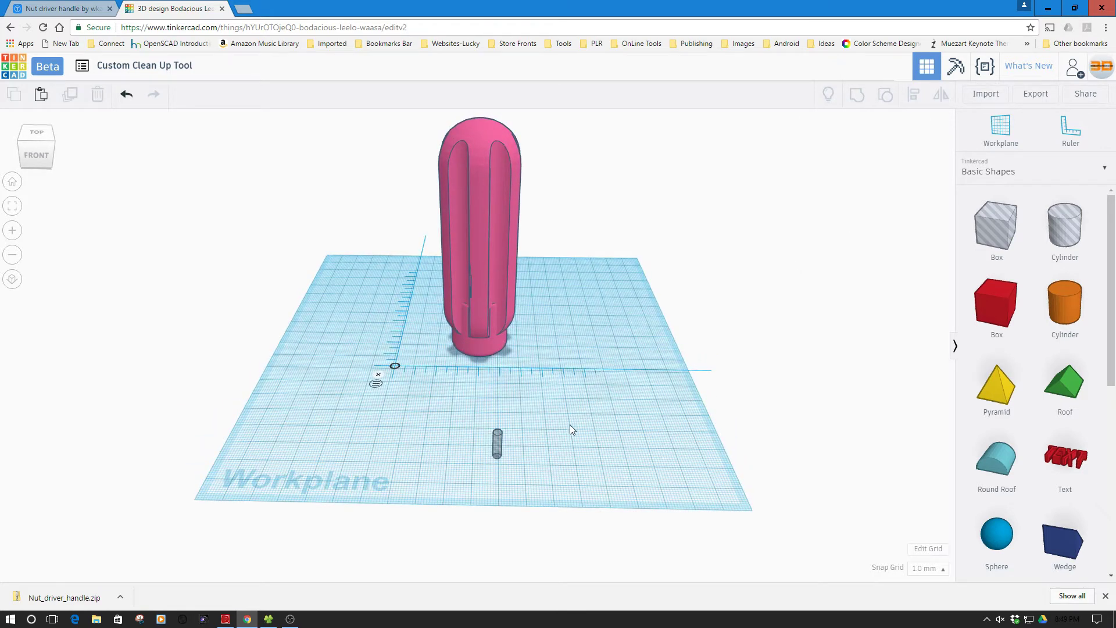
right_drag(570, 424, 535, 441)
drag(507, 447, 501, 415)
drag(1000, 226, 594, 449)
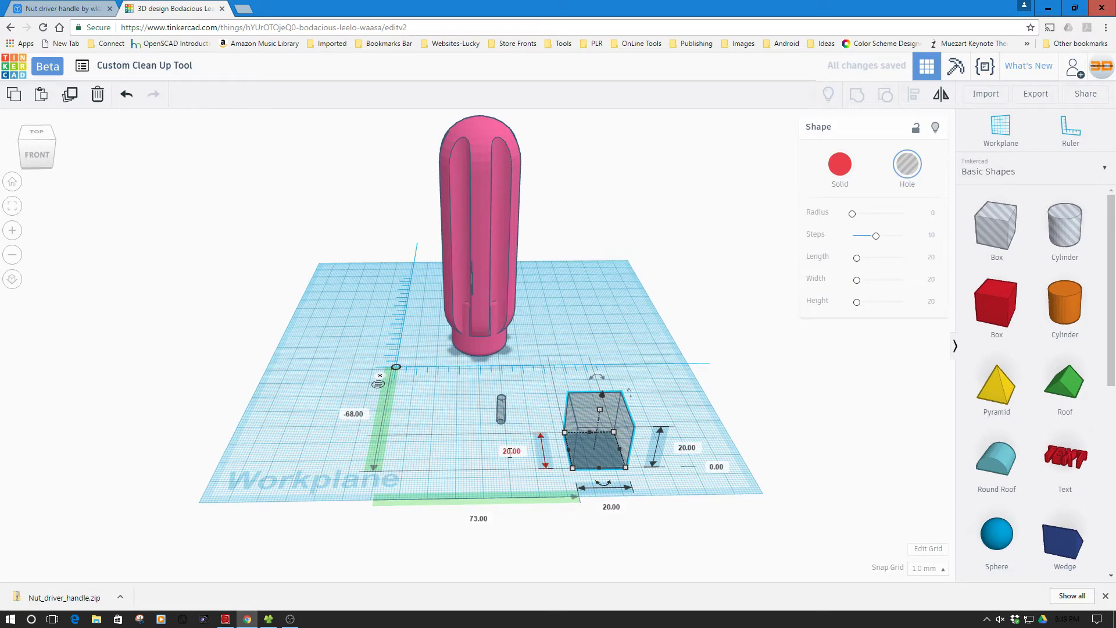
key(Tab)
text(0.5)
key(Return)
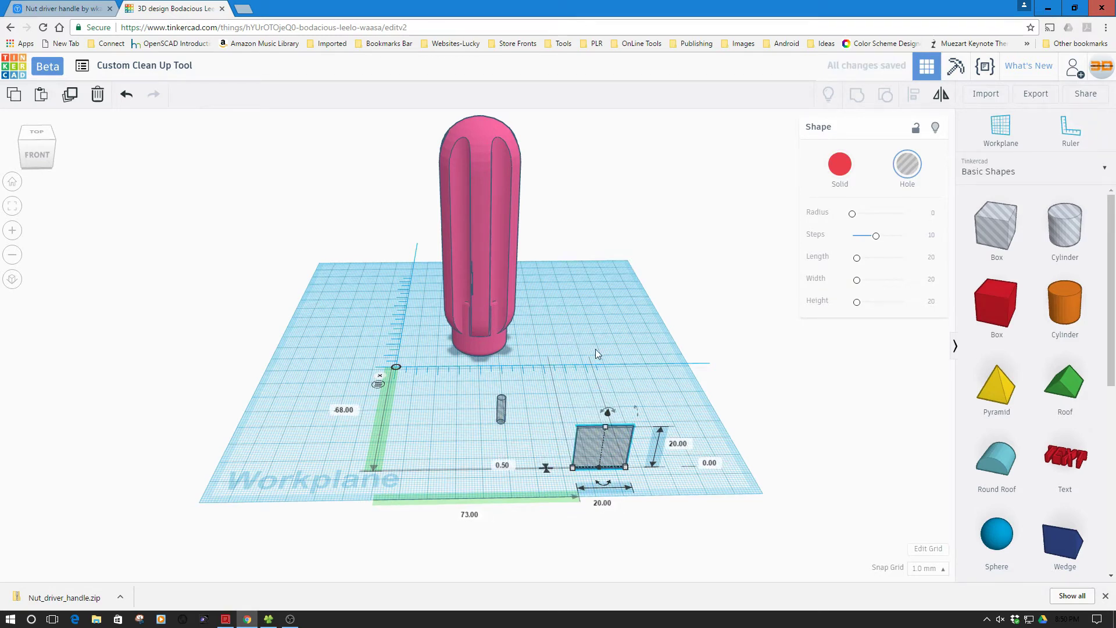
Step: Make the box hole 10 mm wide and 12.5 mm tall, then move it beside the cylinder hole
key(Tab)
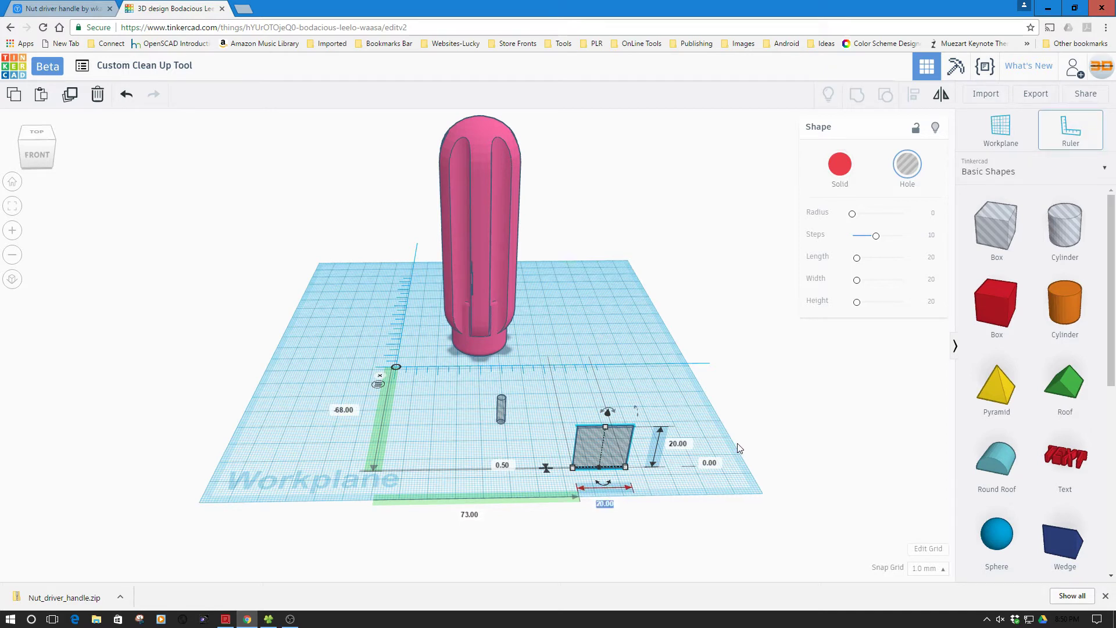
text(6)
key(Return)
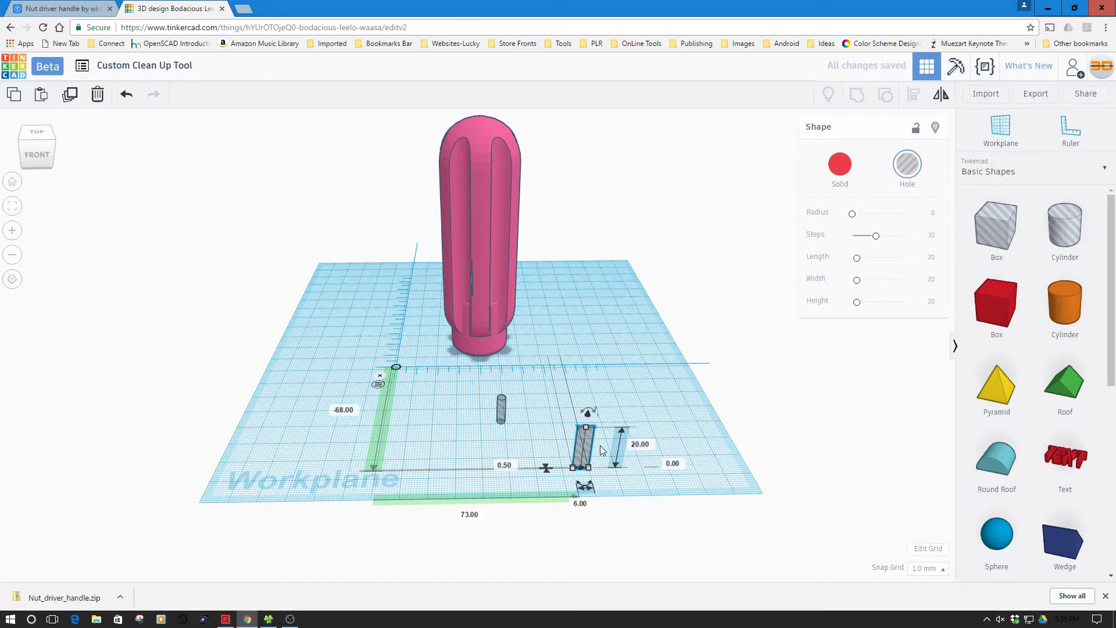
click(578, 504)
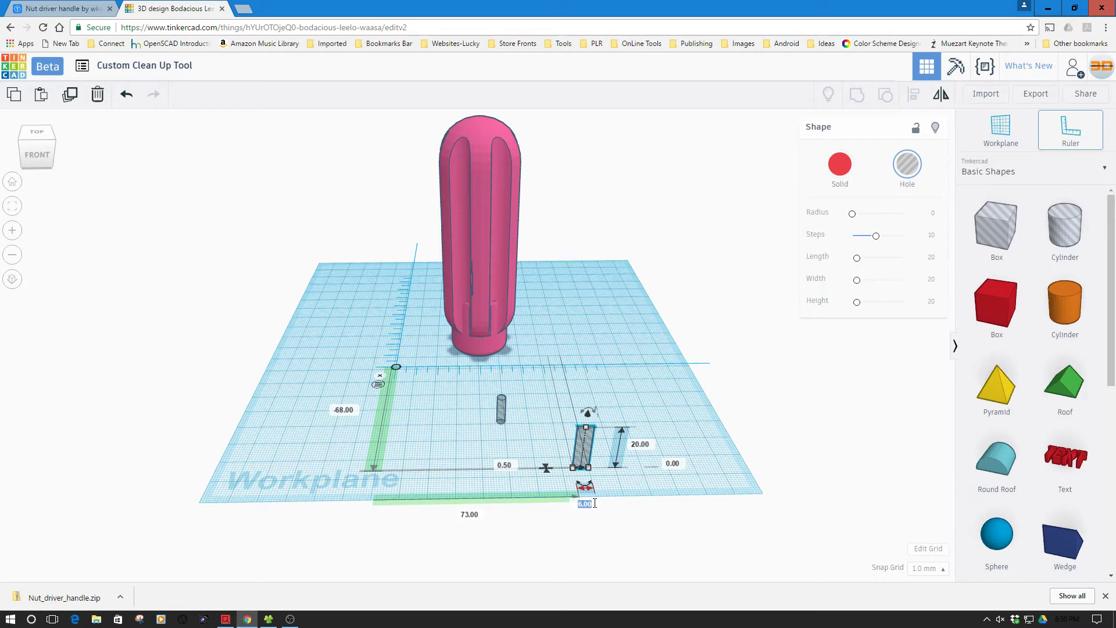
text(10)
key(Return)
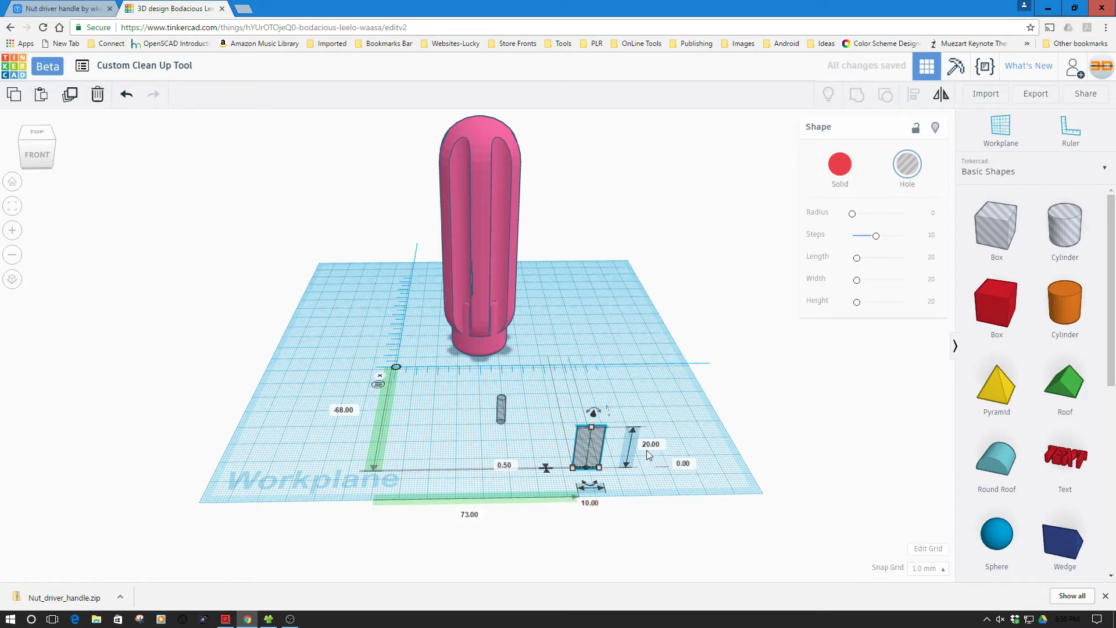
click(651, 444)
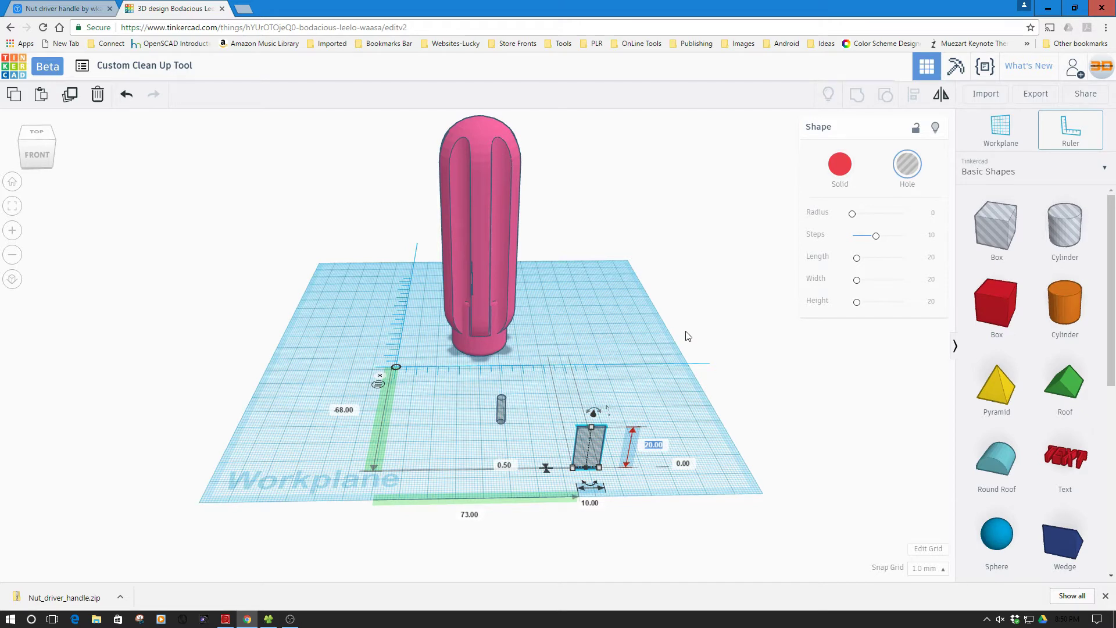
text(12.5)
key(Return)
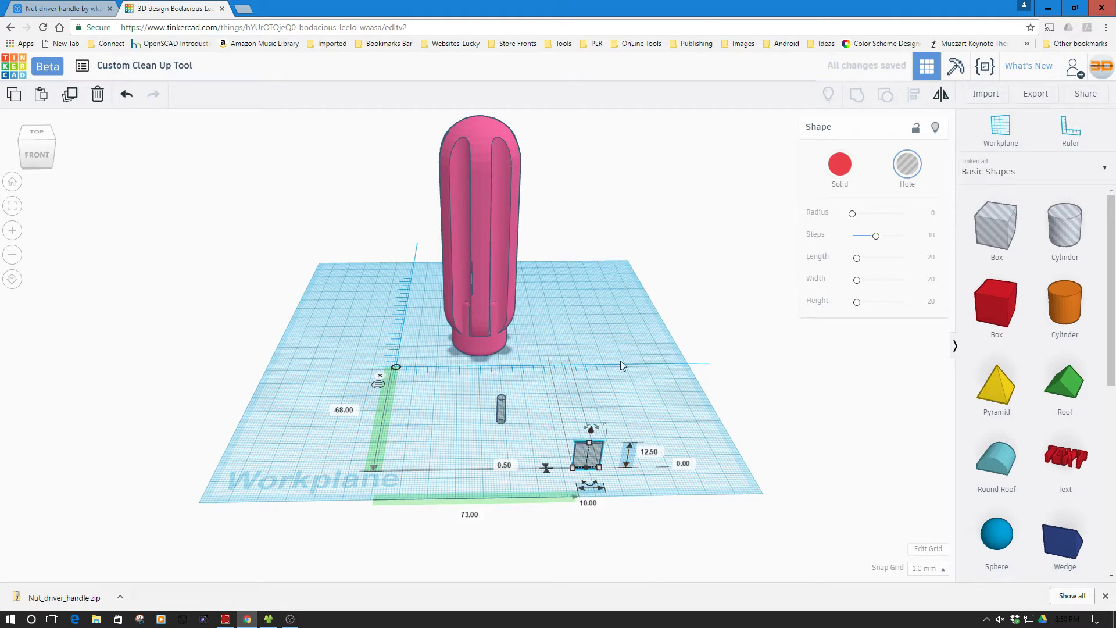
drag(594, 455, 560, 447)
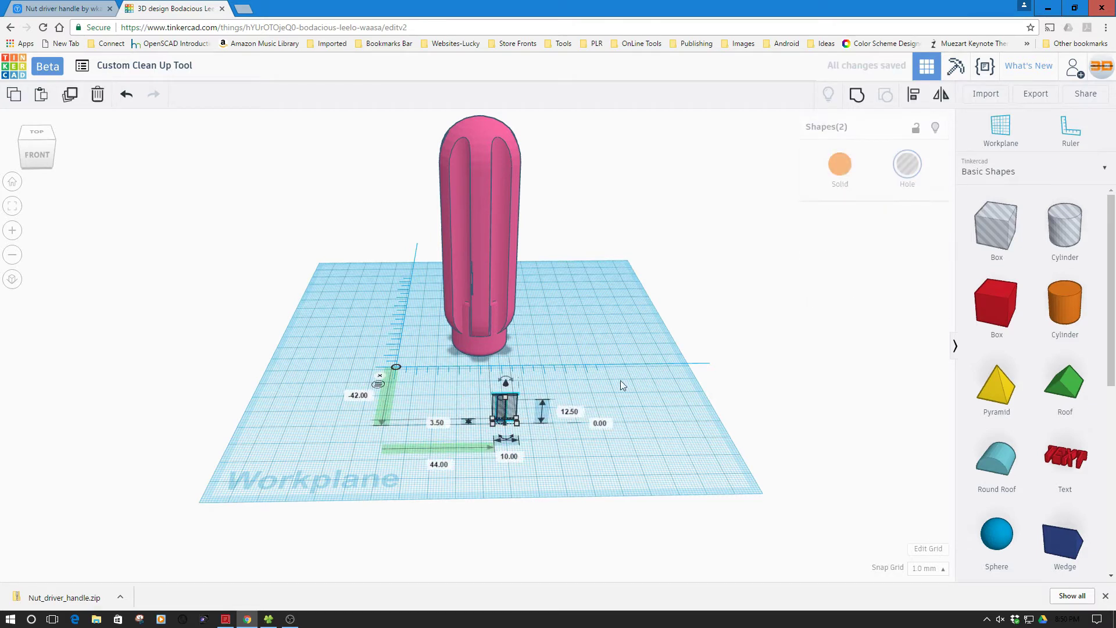
Step: Centre the two holes on each other with Align and view them beside the handle
click(913, 94)
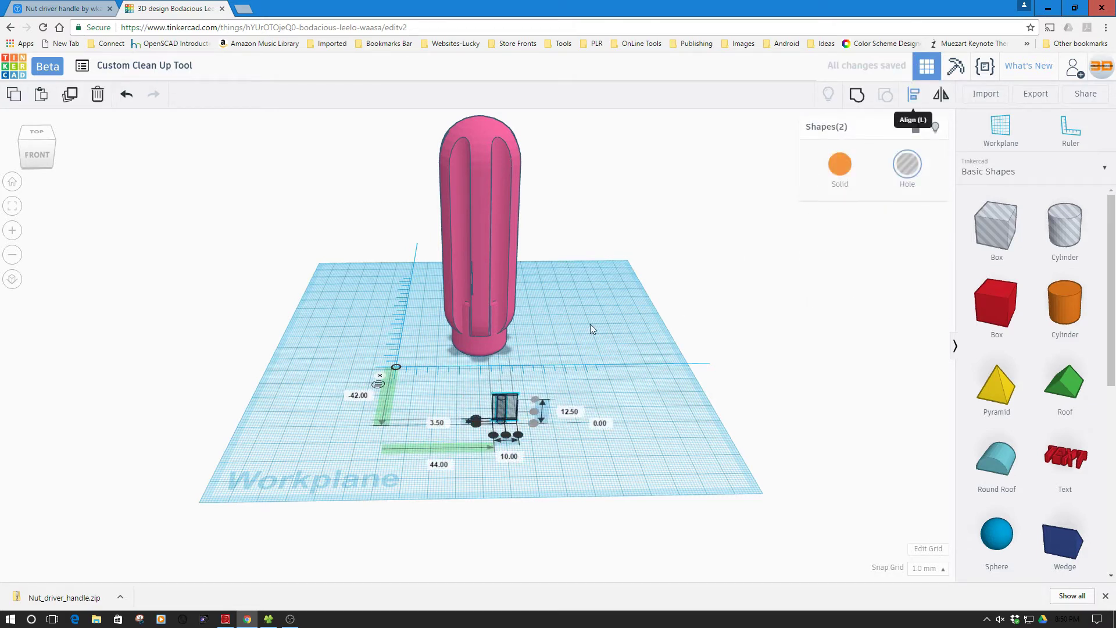
click(506, 435)
right_drag(447, 462, 578, 449)
scroll(578, 450, up, 2)
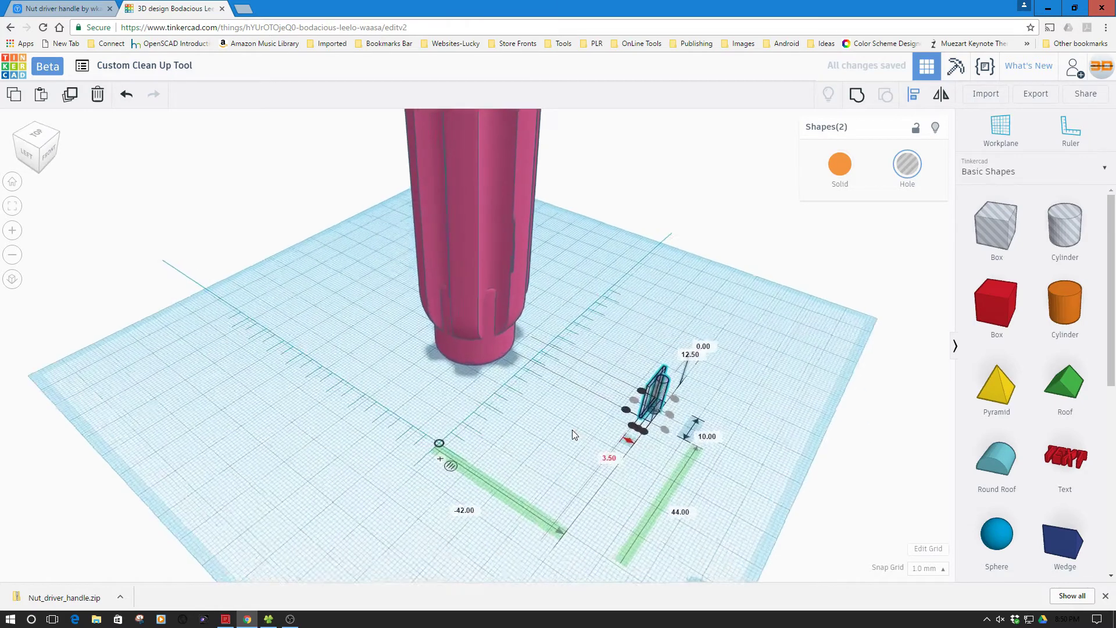
scroll(572, 430, up, 5)
right_drag(639, 427, 568, 383)
click(527, 402)
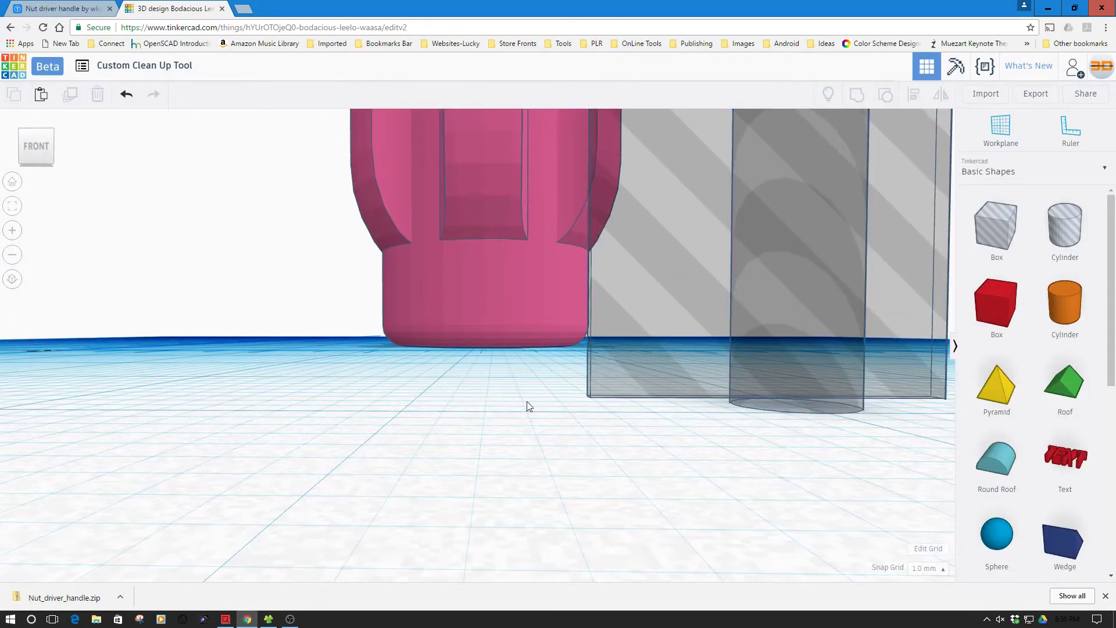
scroll(494, 439, down, 5)
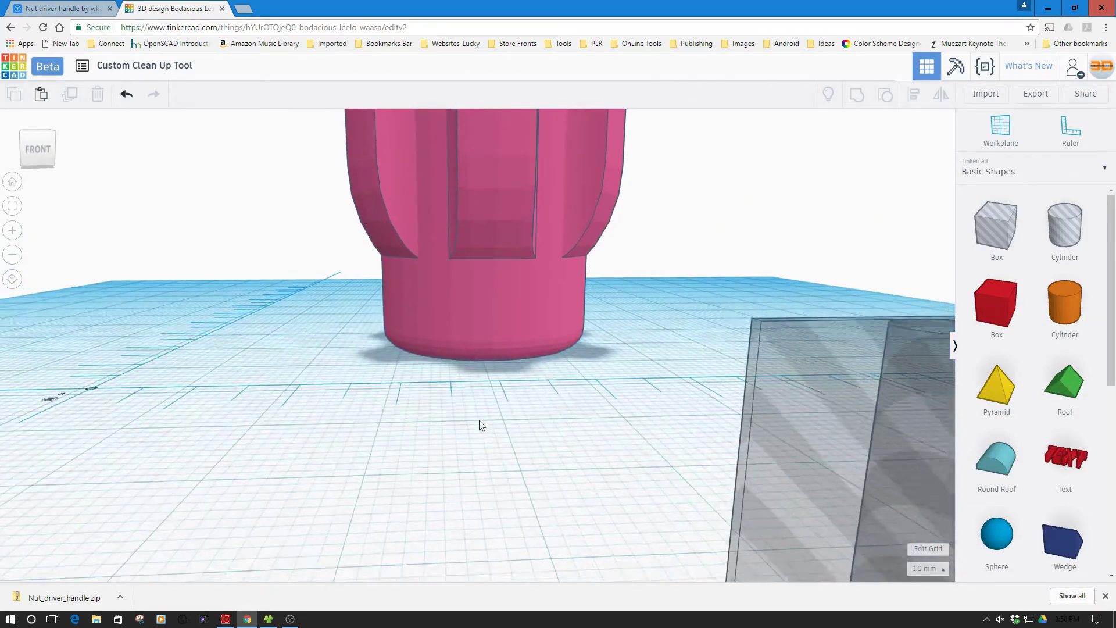
right_drag(394, 436, 767, 307)
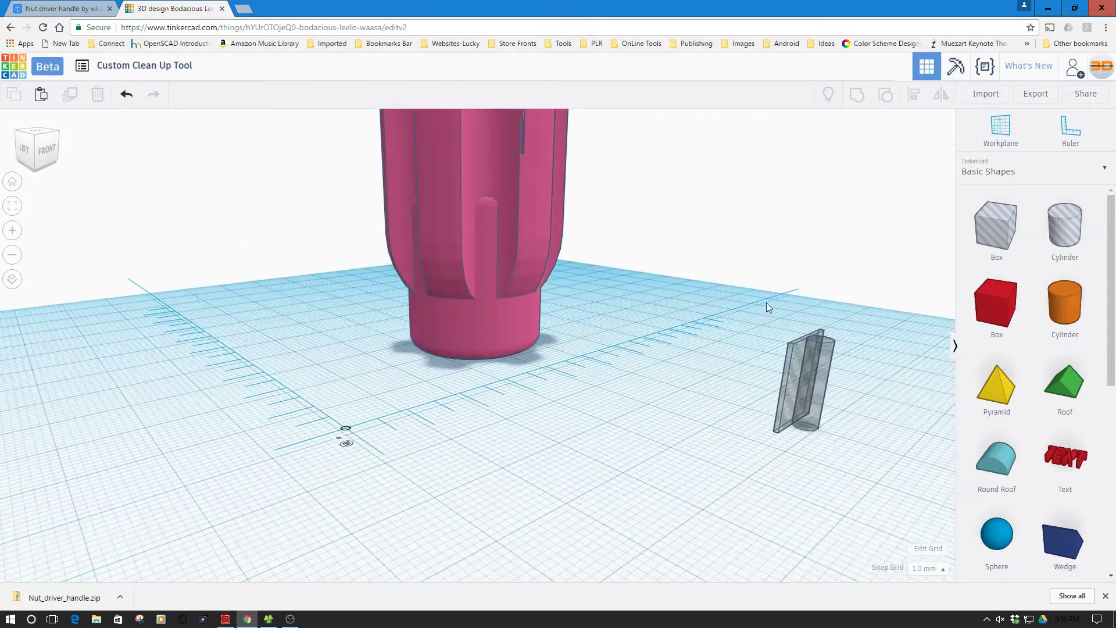
Step: Reselect both hole shapes and centre-align them on each other again
drag(852, 423, 852, 449)
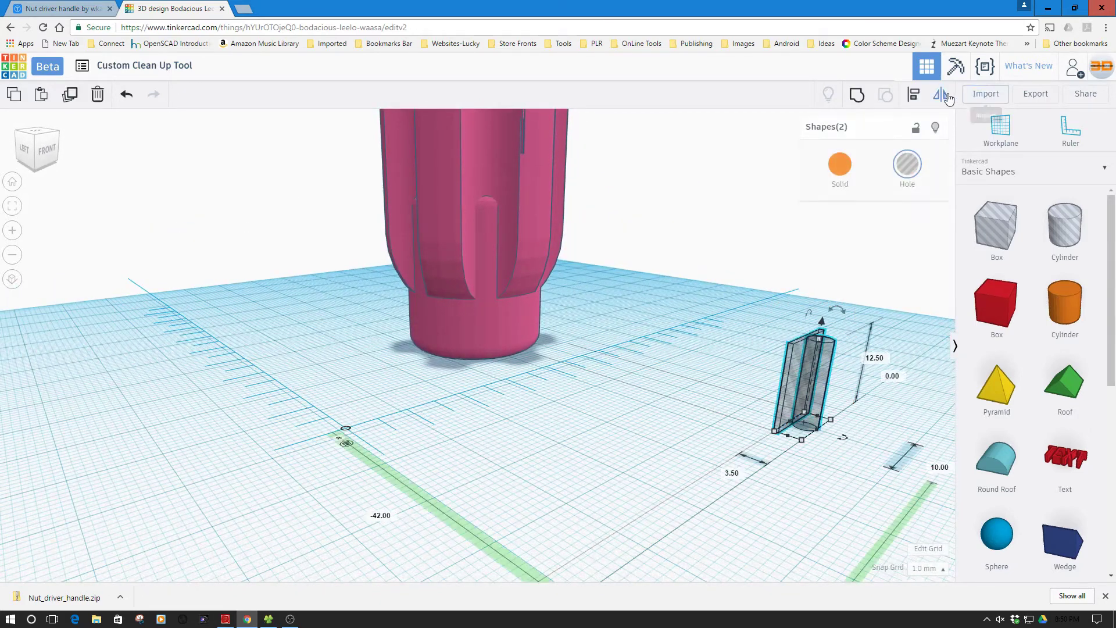
click(914, 95)
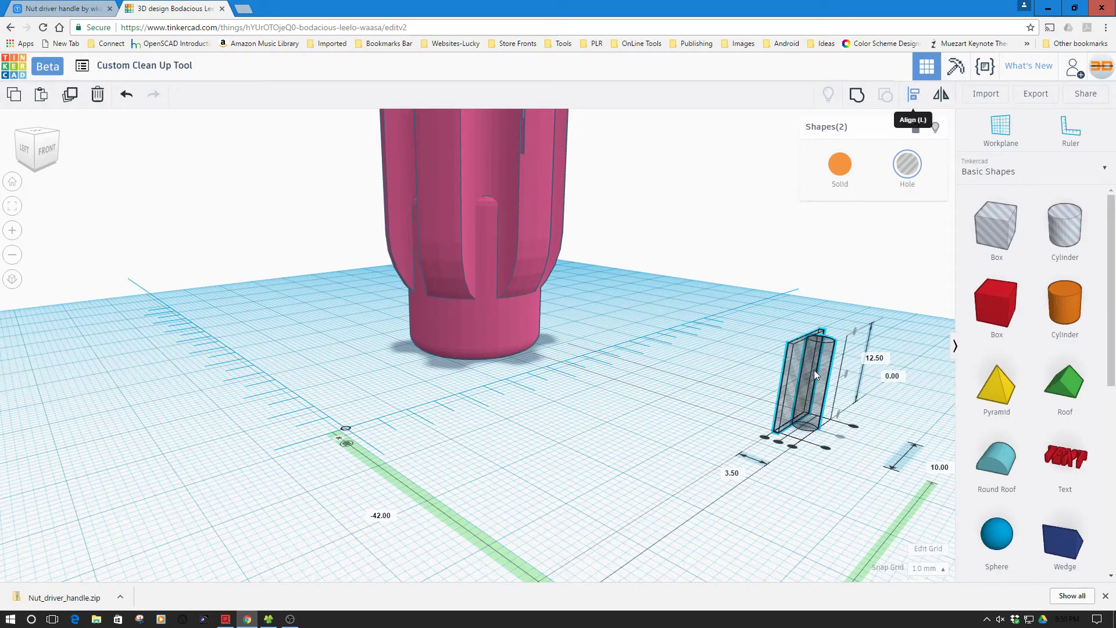
click(779, 441)
drag(763, 319, 864, 455)
click(914, 95)
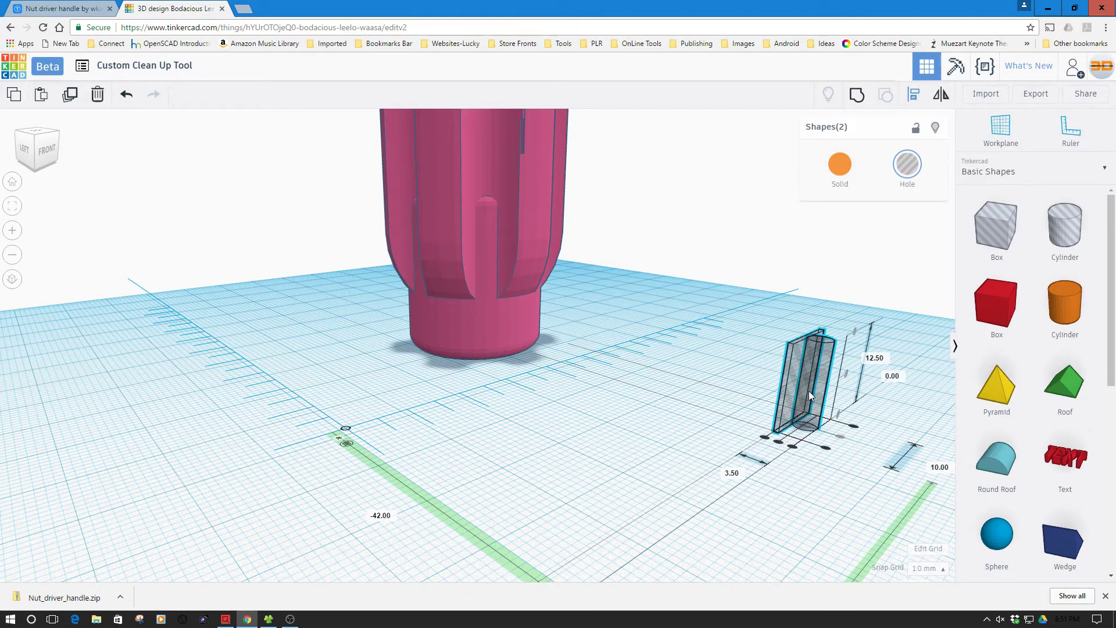
click(778, 443)
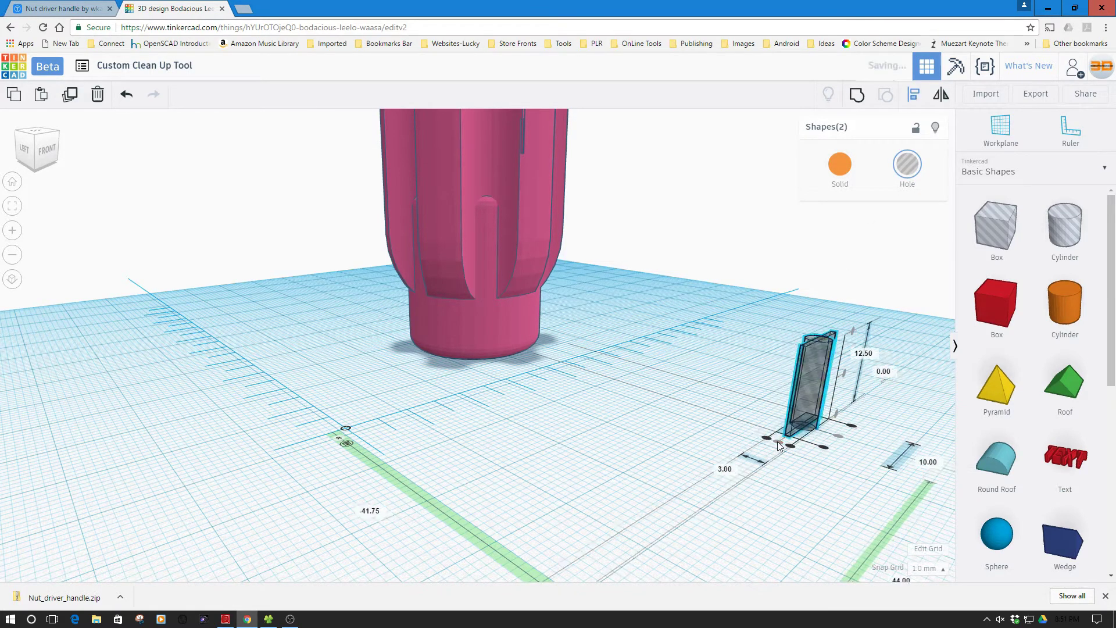
click(775, 493)
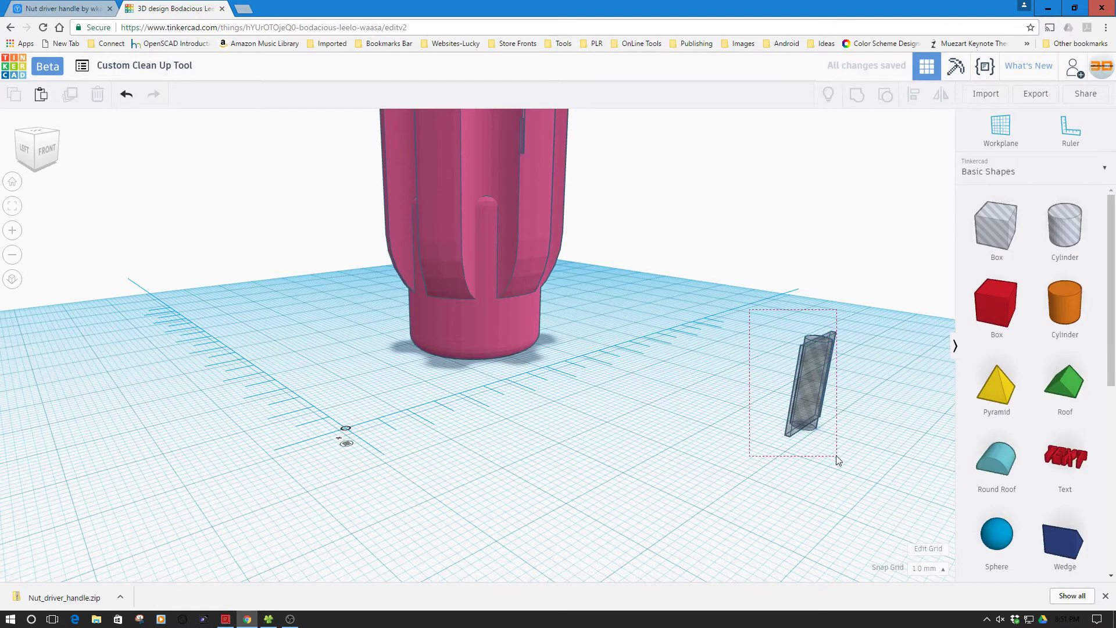
Step: Combine the holes into one shape and move it under the pink handle's base
drag(838, 459, 837, 460)
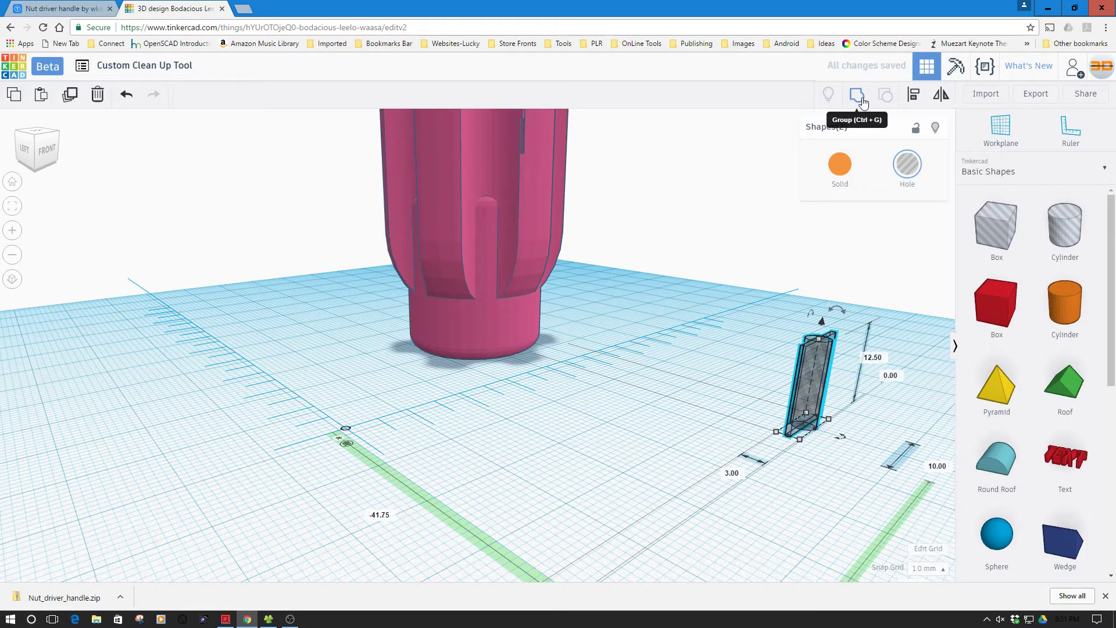
click(729, 357)
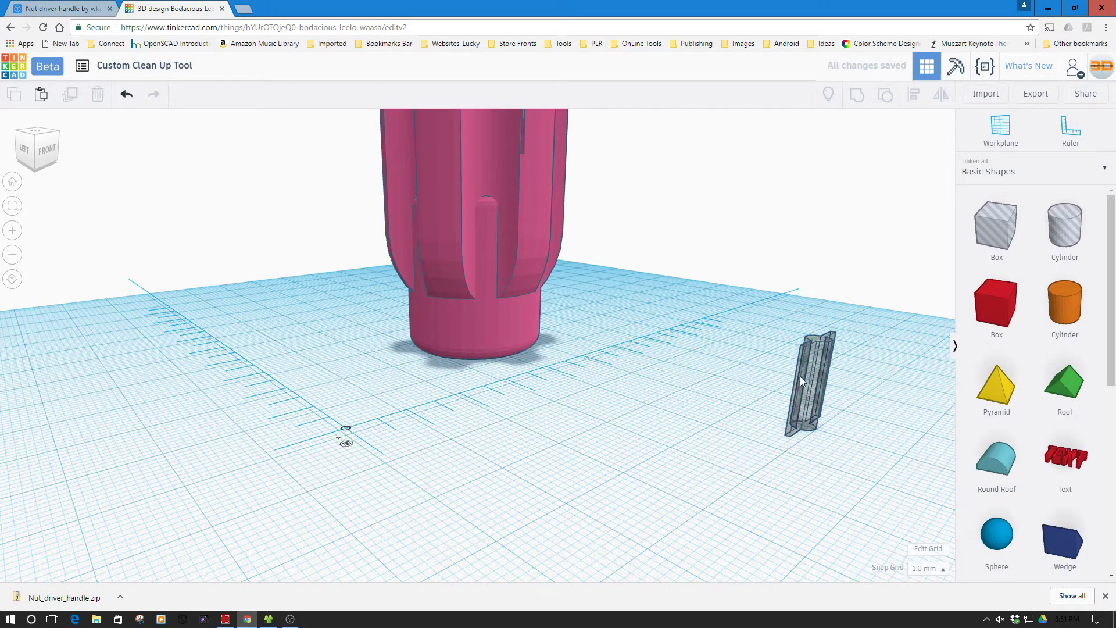
drag(809, 379, 487, 342)
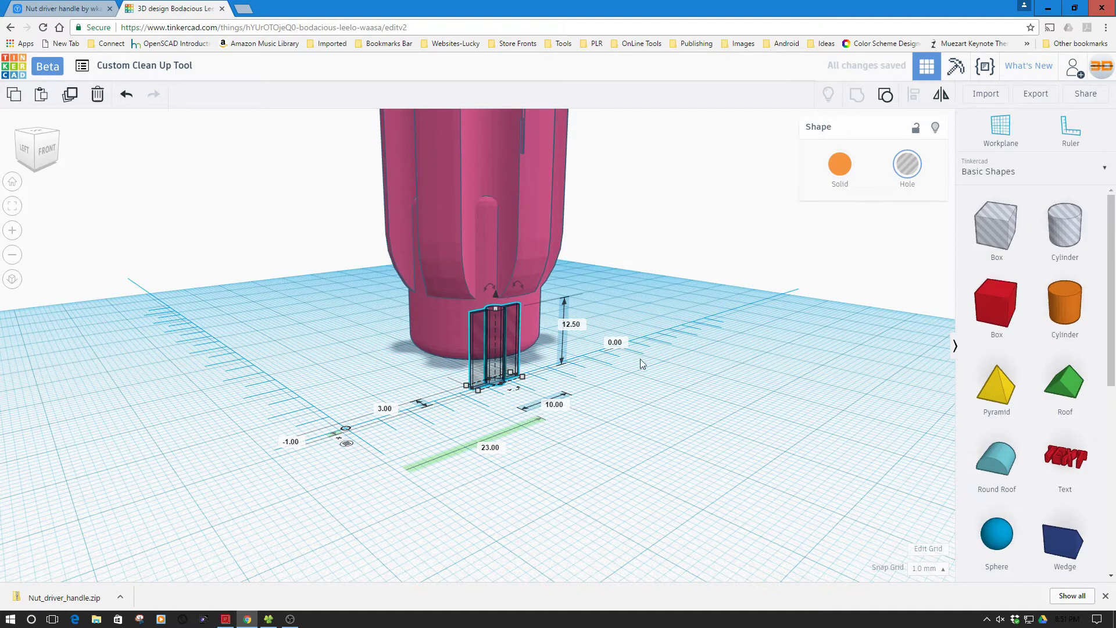
Step: Set the combined hole's elevation to -0.5 mm below the workplane
click(624, 344)
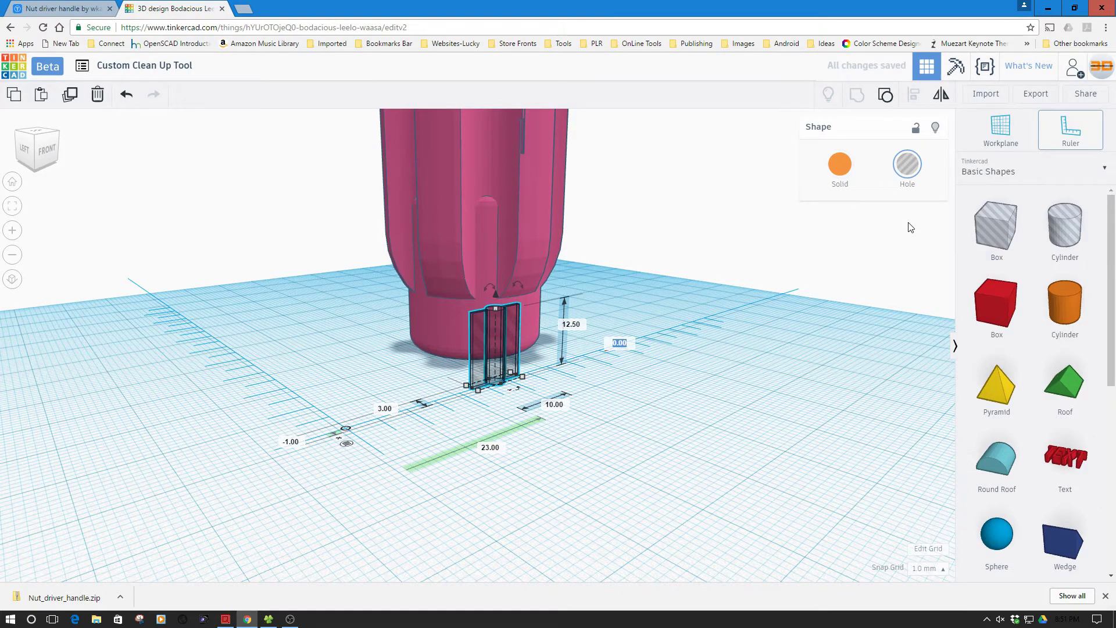
text(-0.5)
key(Return)
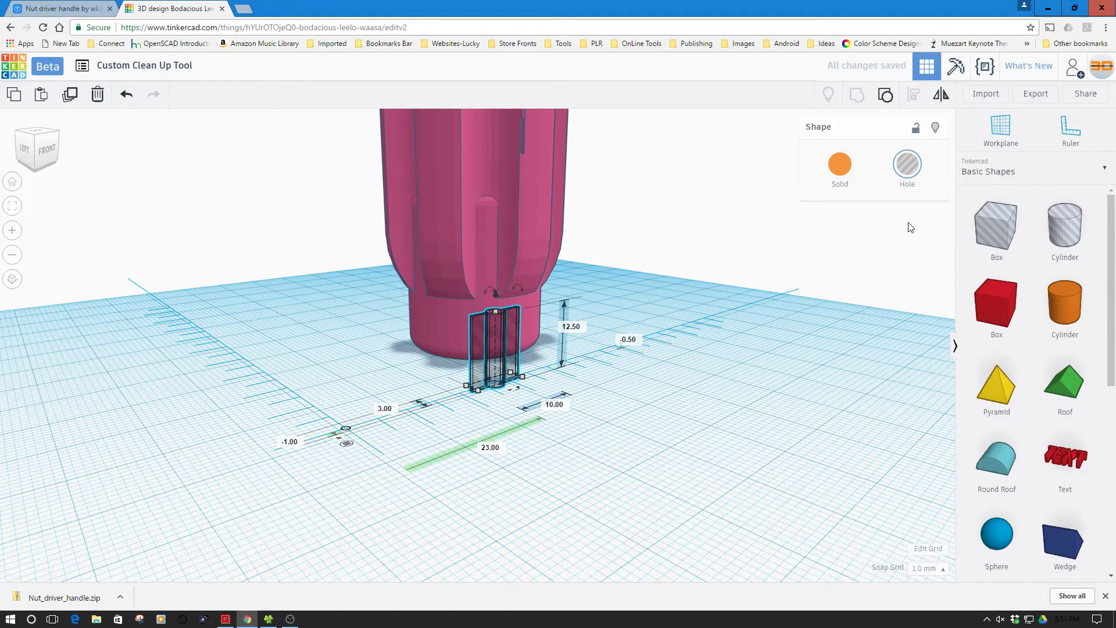
Step: Nudge the pink handle closer to the hole shape
scroll(686, 344, down, 5)
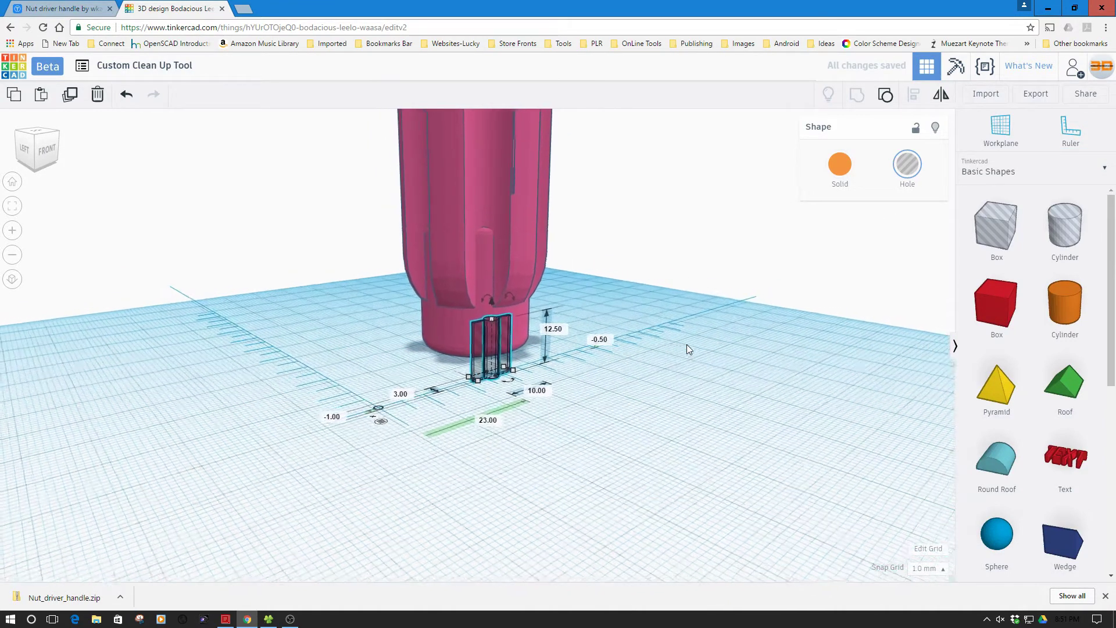
click(507, 230)
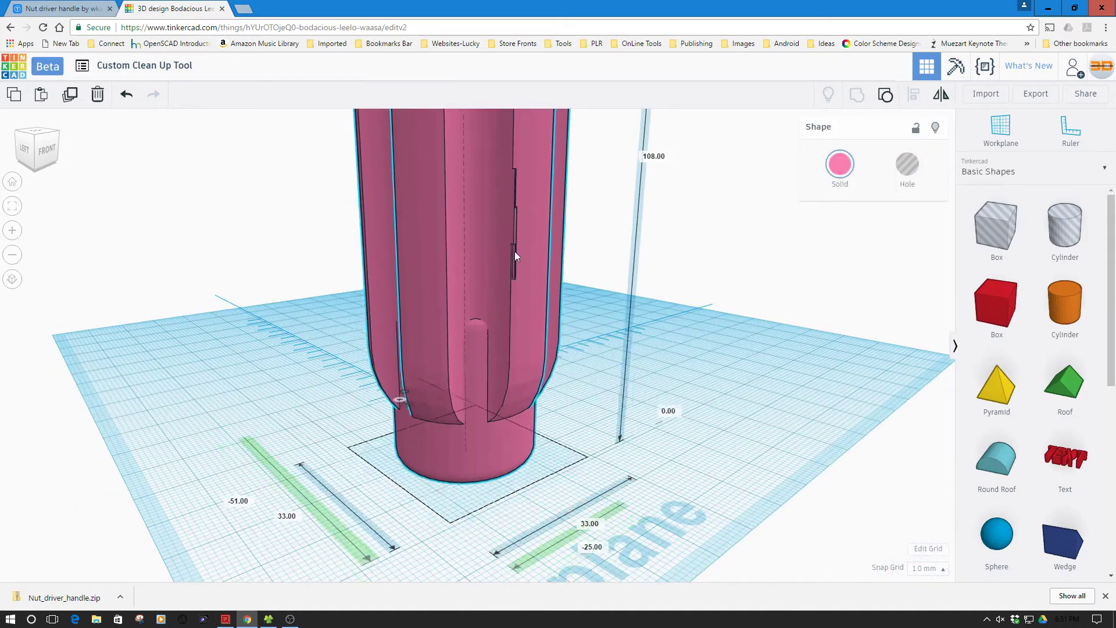
drag(522, 225, 517, 232)
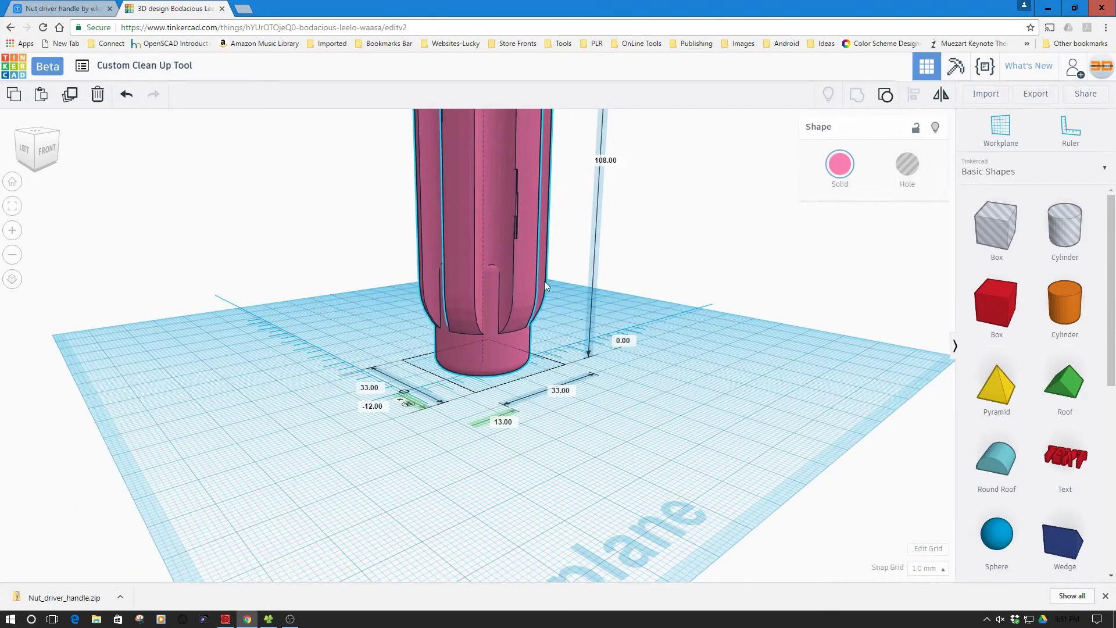
click(643, 384)
scroll(637, 383, down, 8)
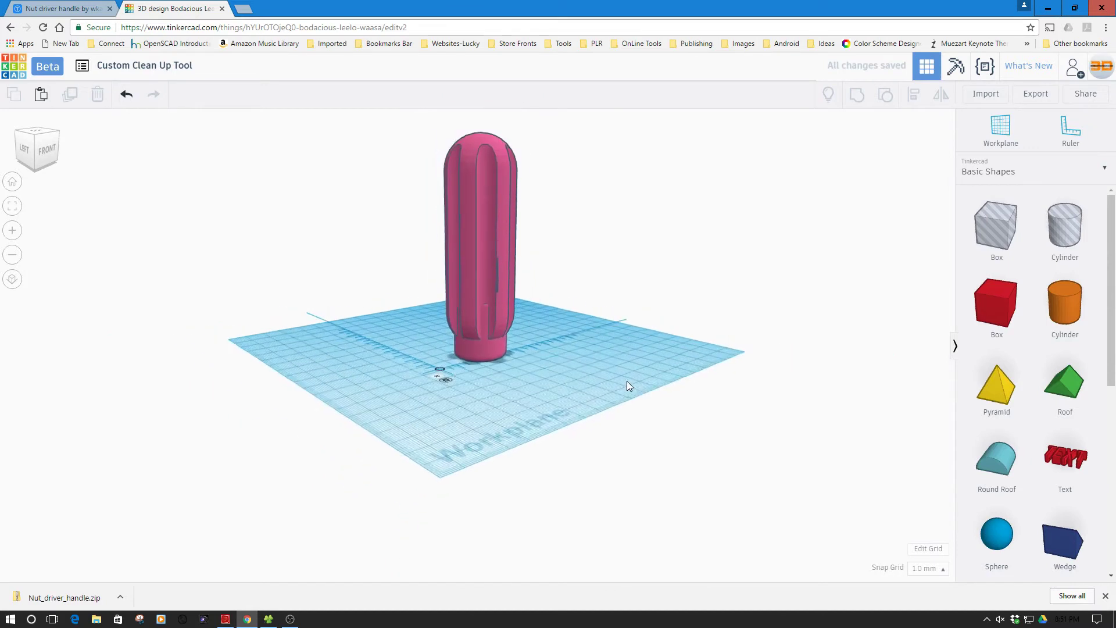
Step: Centre the hole in the handle's base on both axes with Align, then view the underside
drag(416, 184, 535, 390)
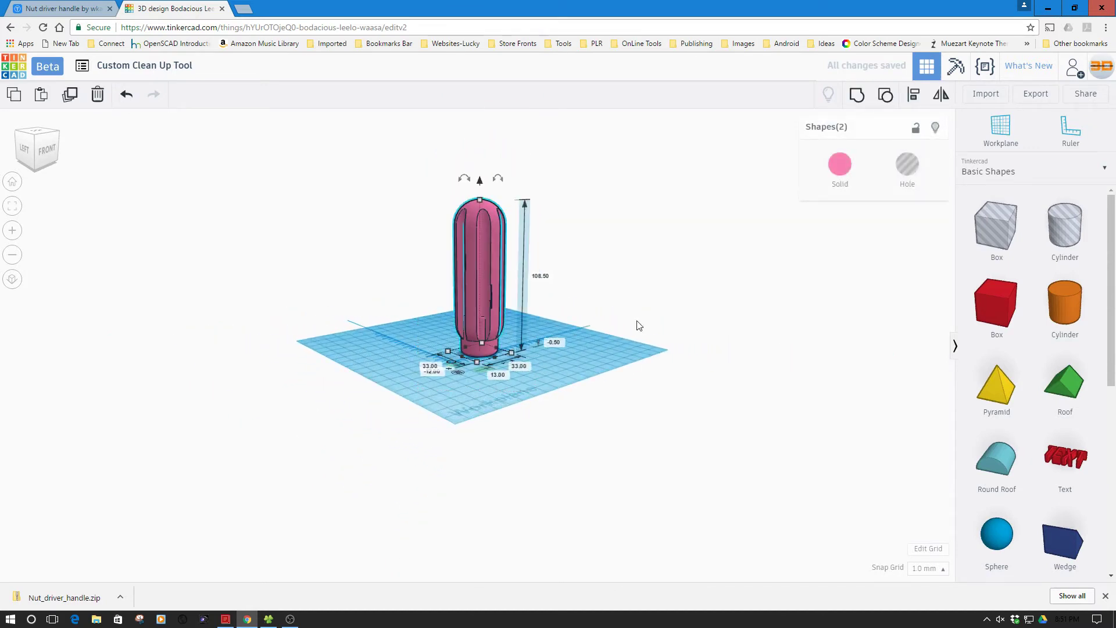
click(907, 107)
click(511, 364)
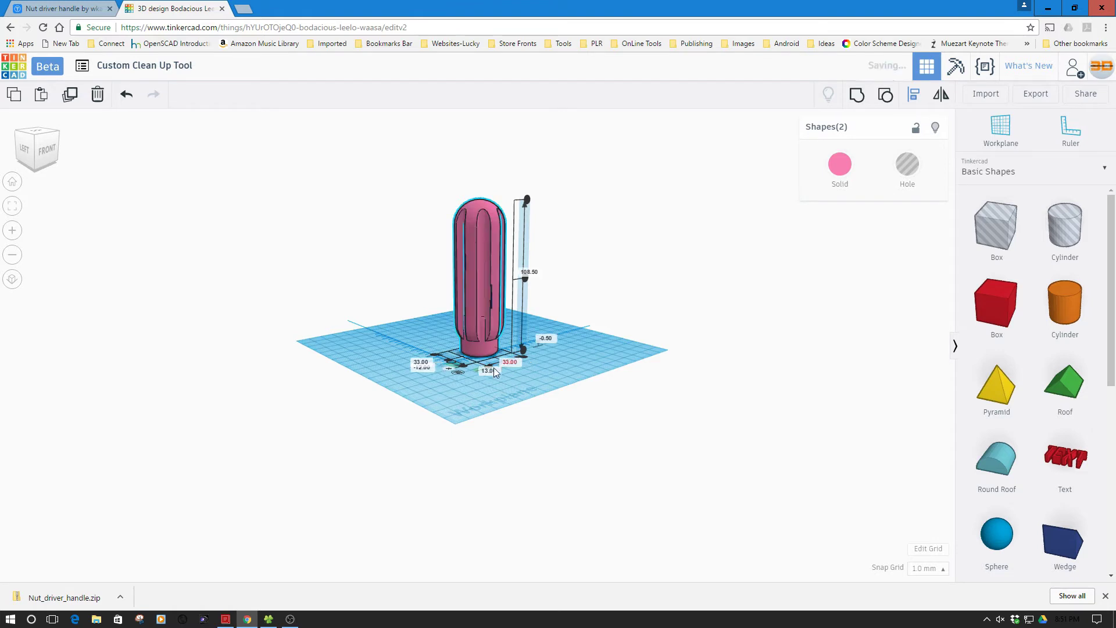
click(447, 364)
click(444, 385)
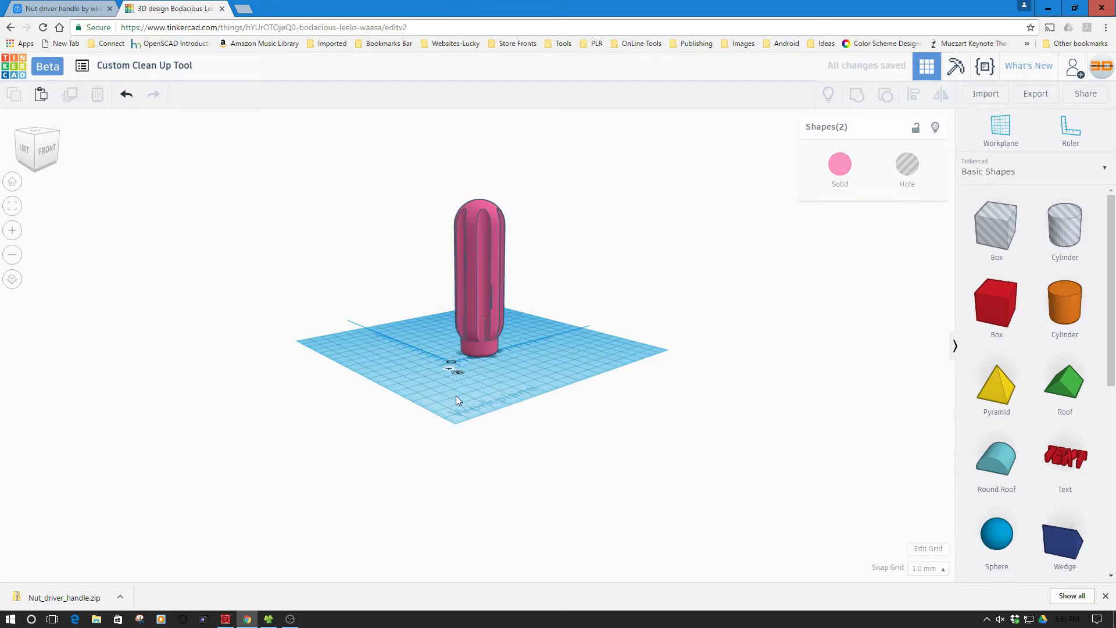
right_drag(470, 356, 494, 323)
scroll(495, 325, up, 2)
scroll(496, 325, up, 5)
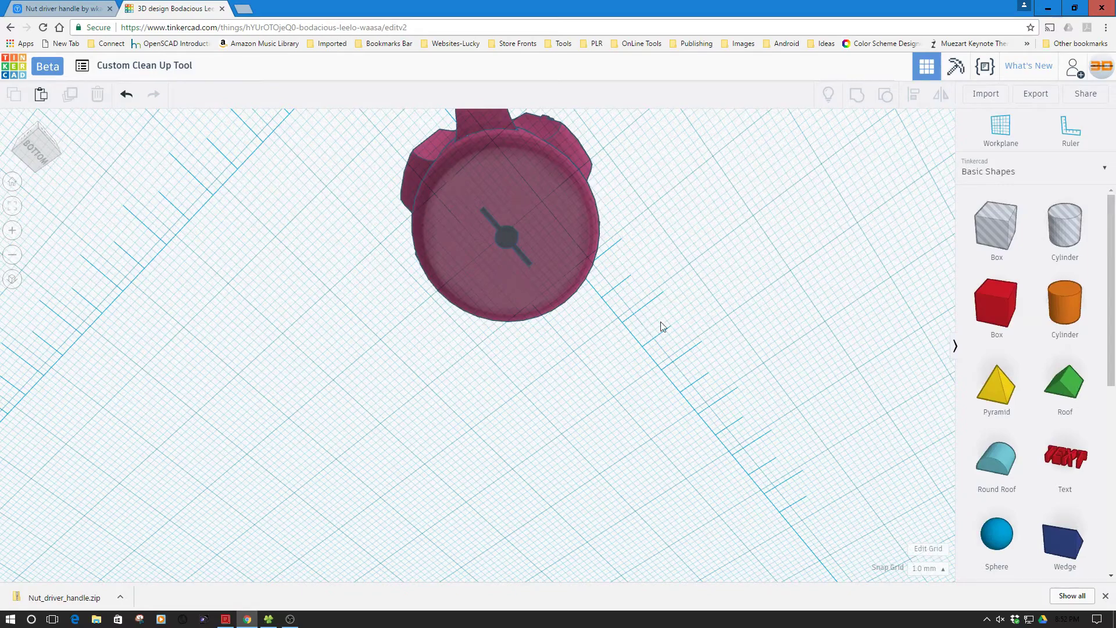
Step: Check the slot and 3 mm bit hole from a low angle, then return to the upright side view
right_drag(643, 276, 650, 326)
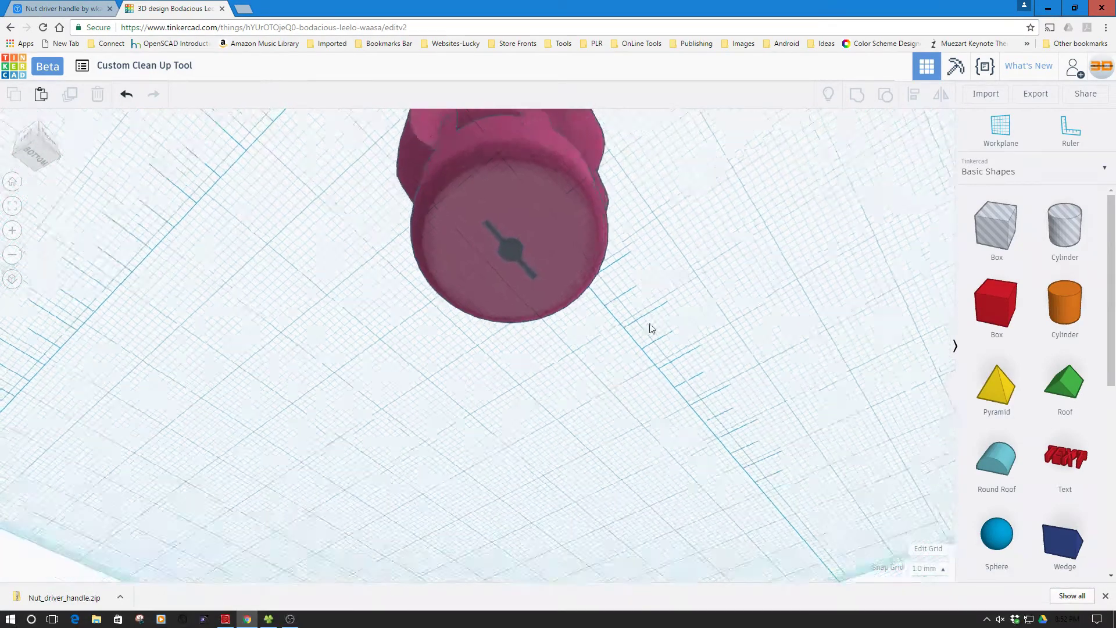
scroll(644, 319, down, 10)
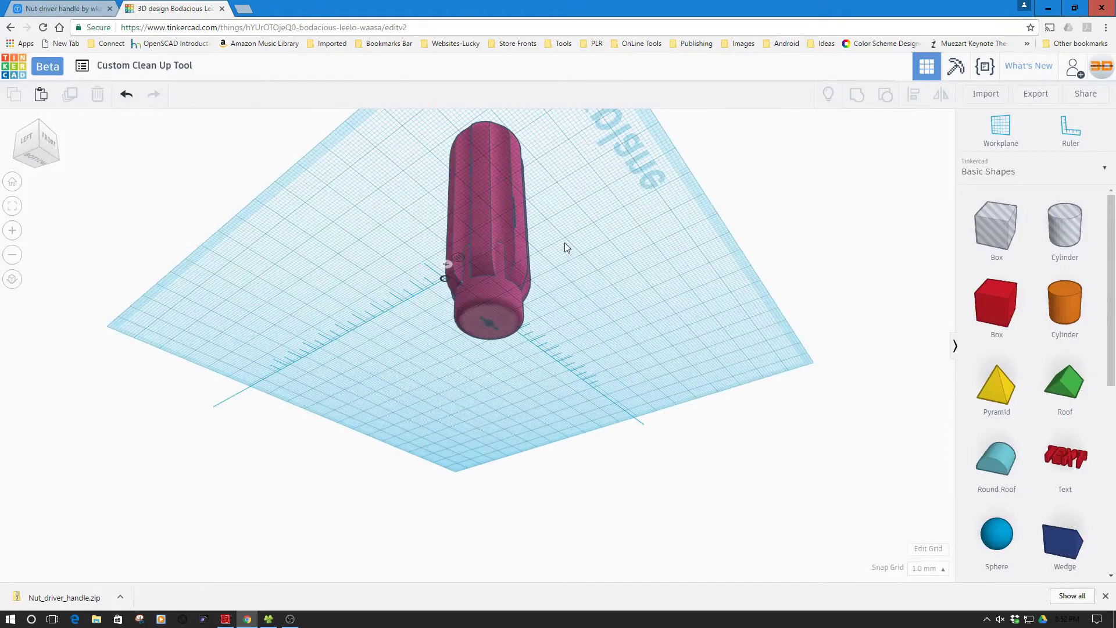
right_drag(559, 269, 551, 343)
scroll(551, 343, down, 5)
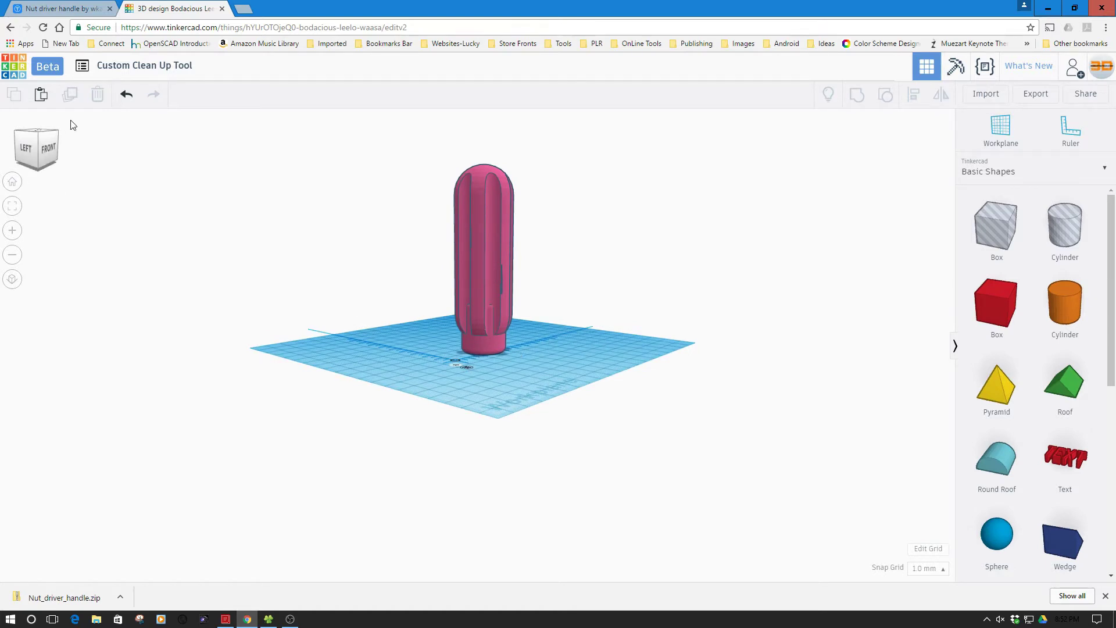
Step: Export the design as an STL named 'Custom Clean Up Tool_v1.stl' into the STL folder
click(1034, 92)
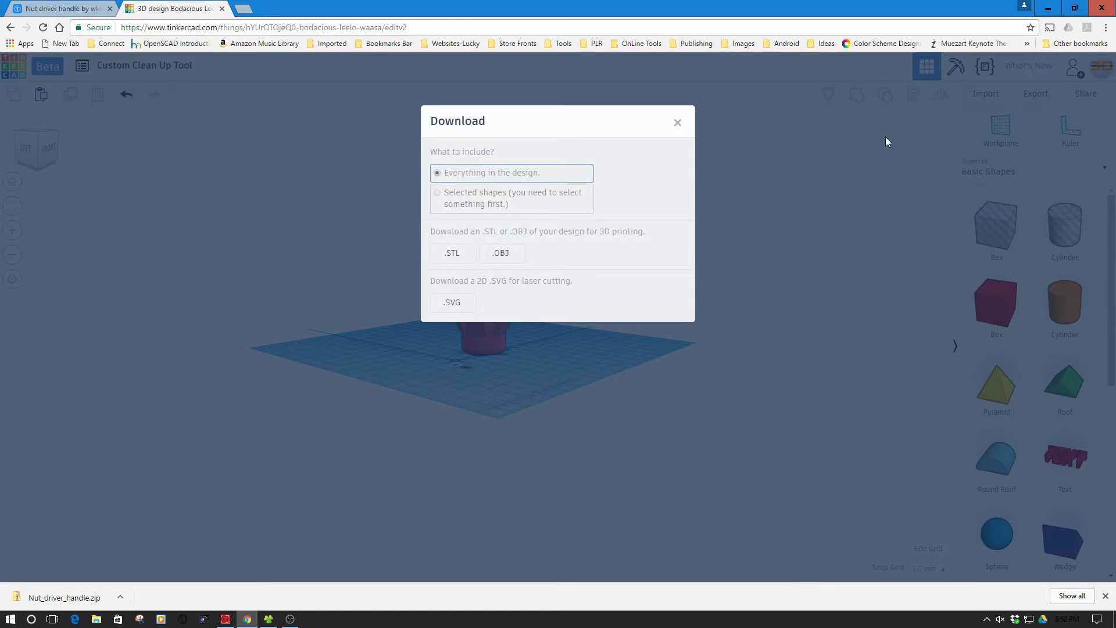
click(453, 253)
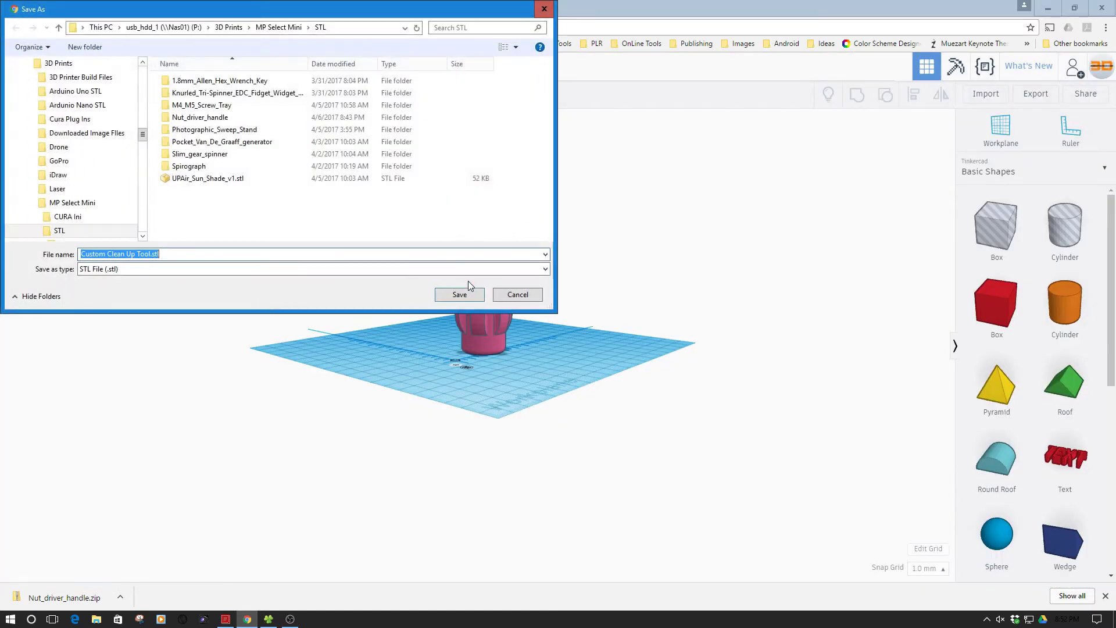
click(55, 231)
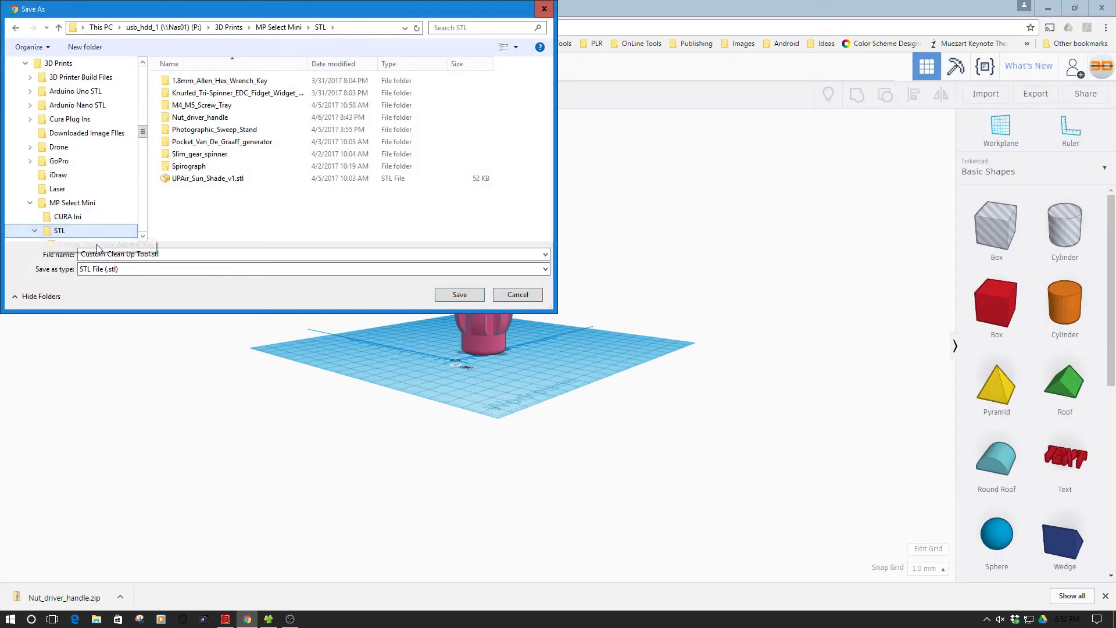
click(150, 256)
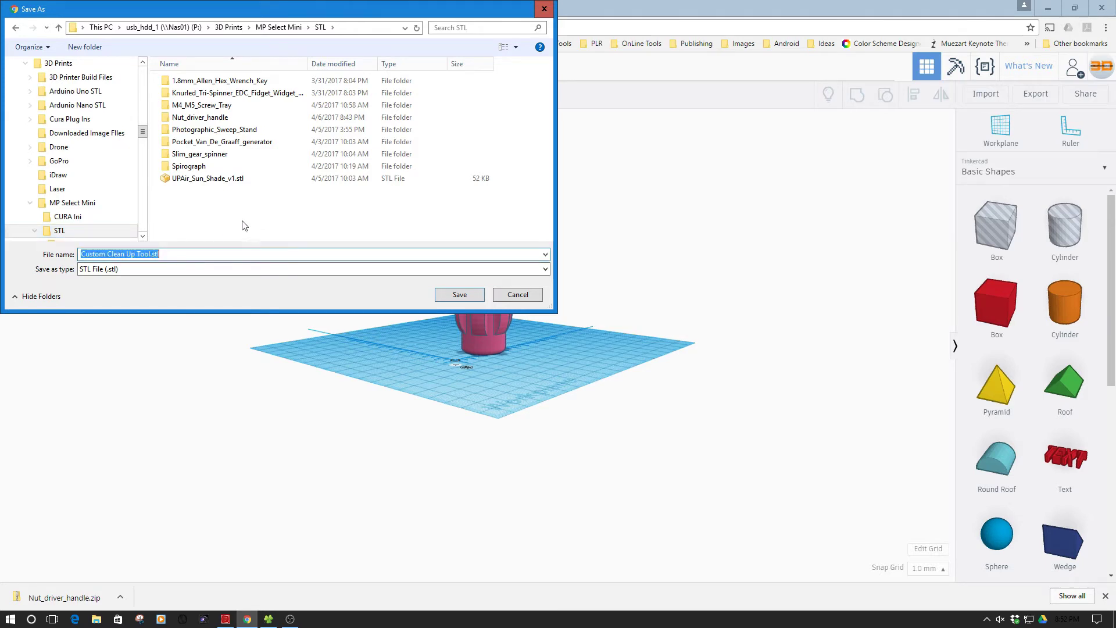
click(151, 255)
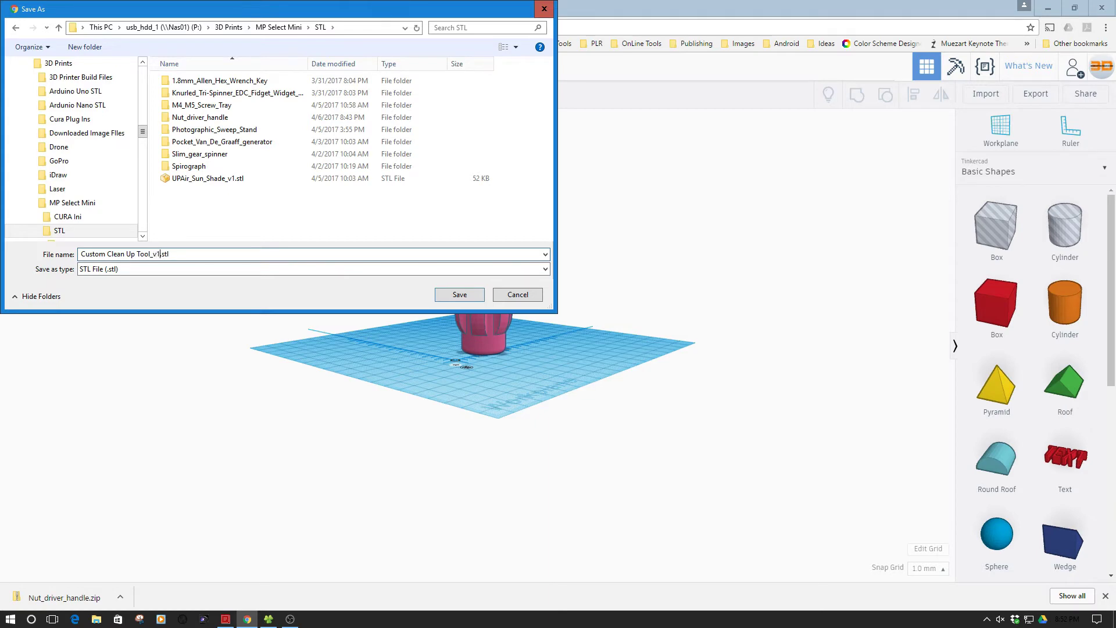
click(458, 295)
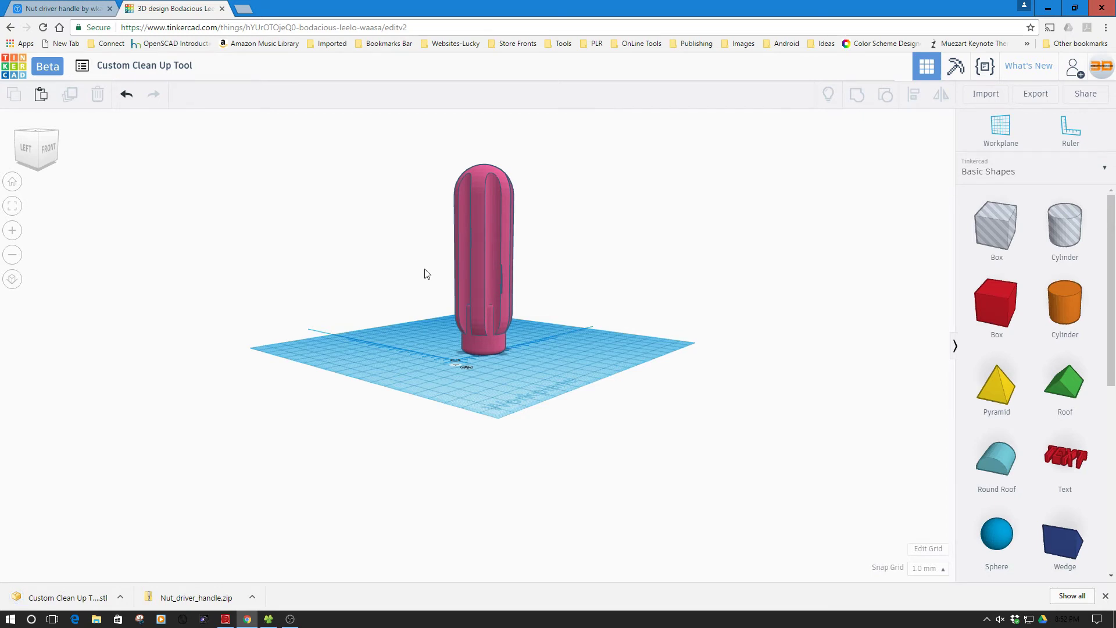
click(292, 616)
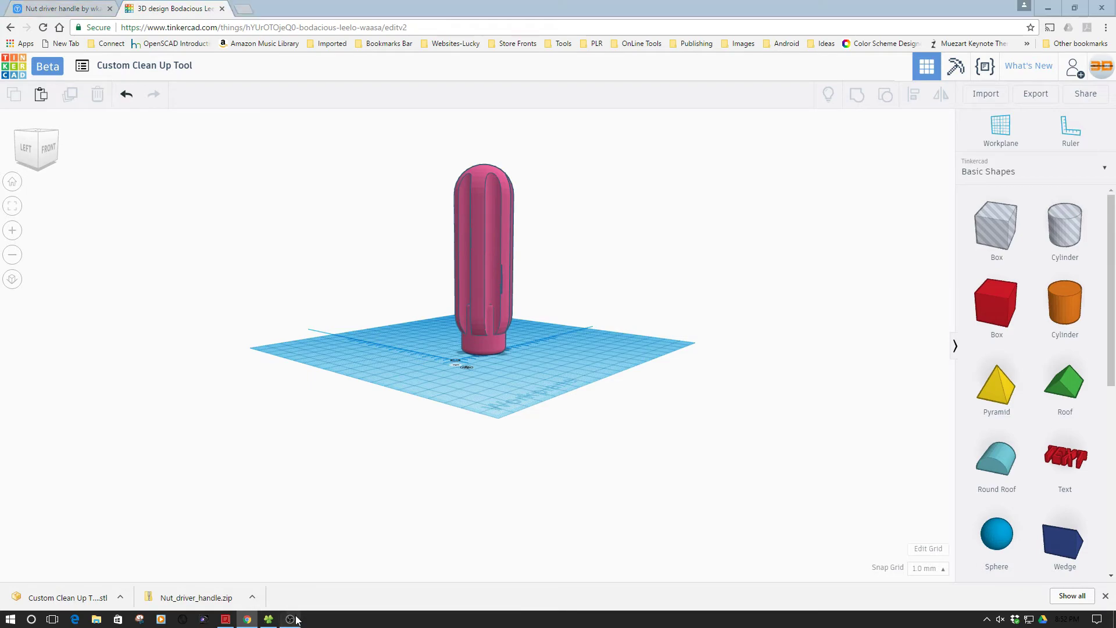